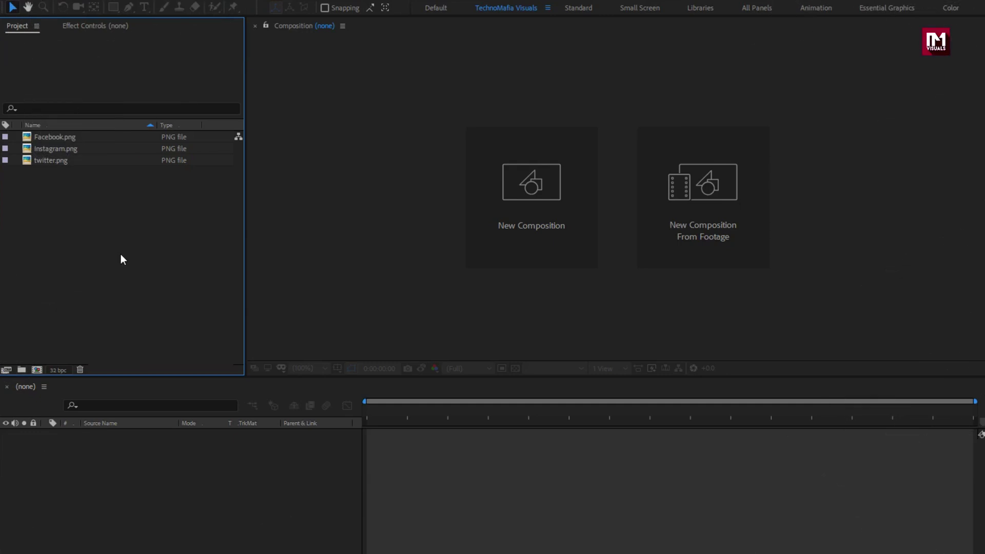
# Preview the details of the Facebook, Instagram and Twitter images.
pyautogui.click(69, 135)
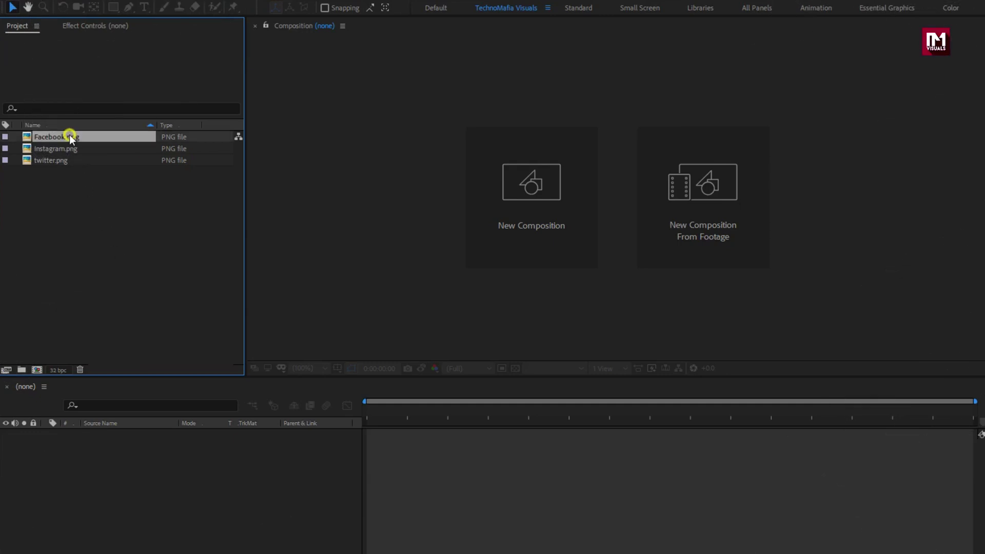
pyautogui.click(82, 148)
pyautogui.click(85, 164)
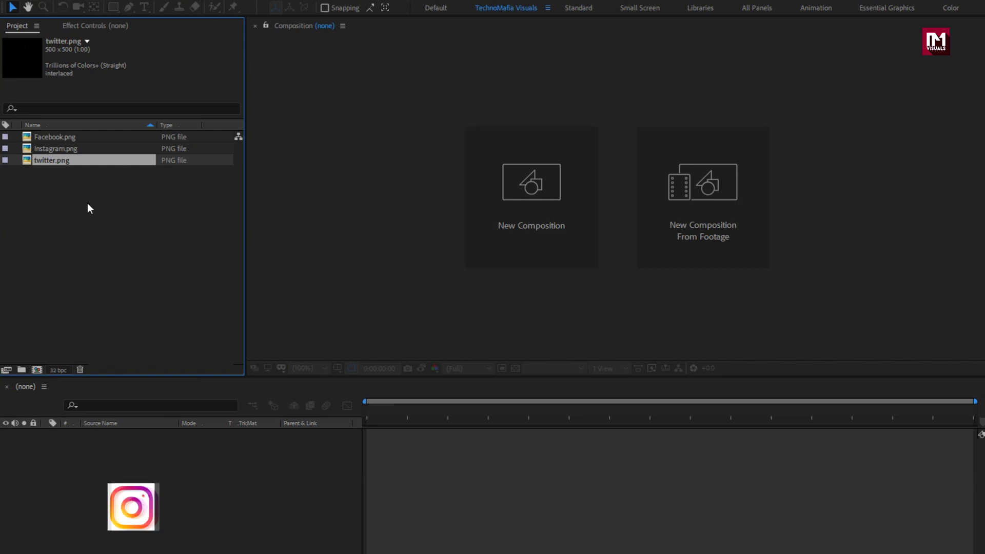
# Create a composition named END_SCREEN with a 0:00:10:00 duration.
pyautogui.click(505, 181)
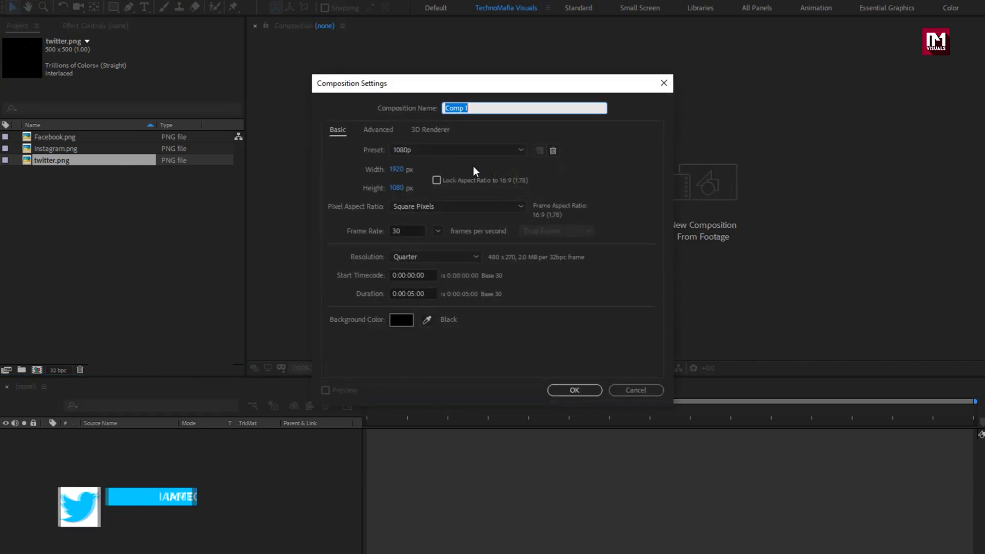
pyautogui.write('END_SCREEN')
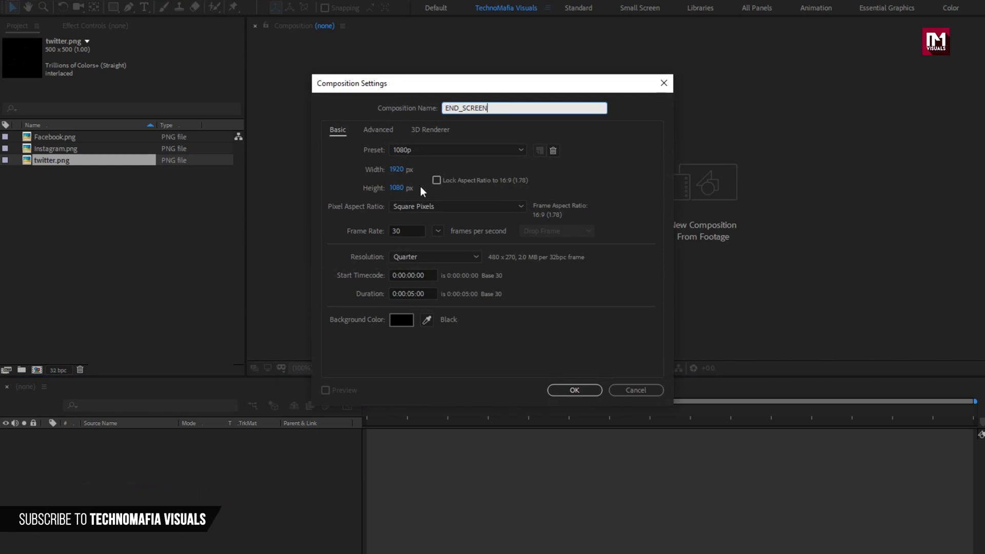
pyautogui.click(413, 293)
pyautogui.press('BackSpace')
pyautogui.press('BackSpace')
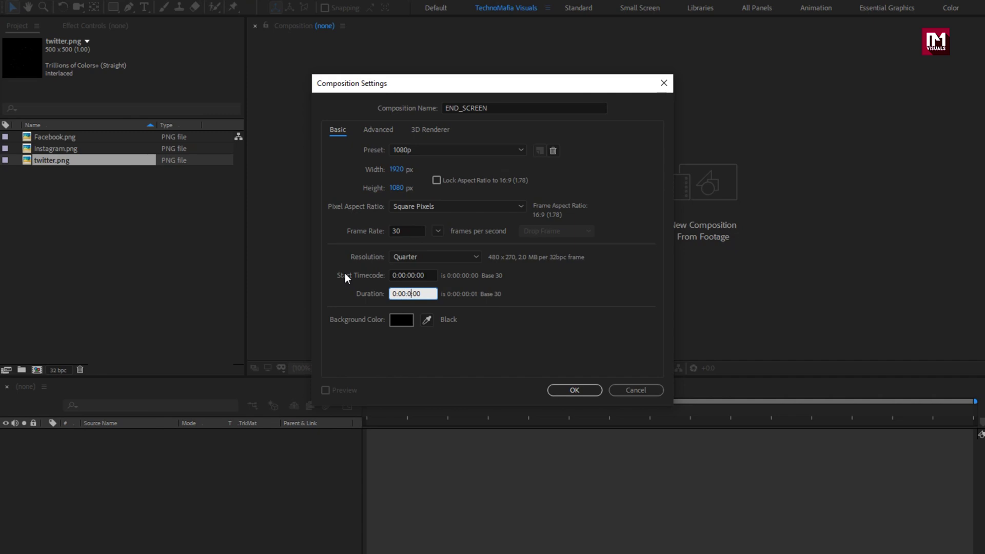
pyautogui.write('10')
pyautogui.click(562, 389)
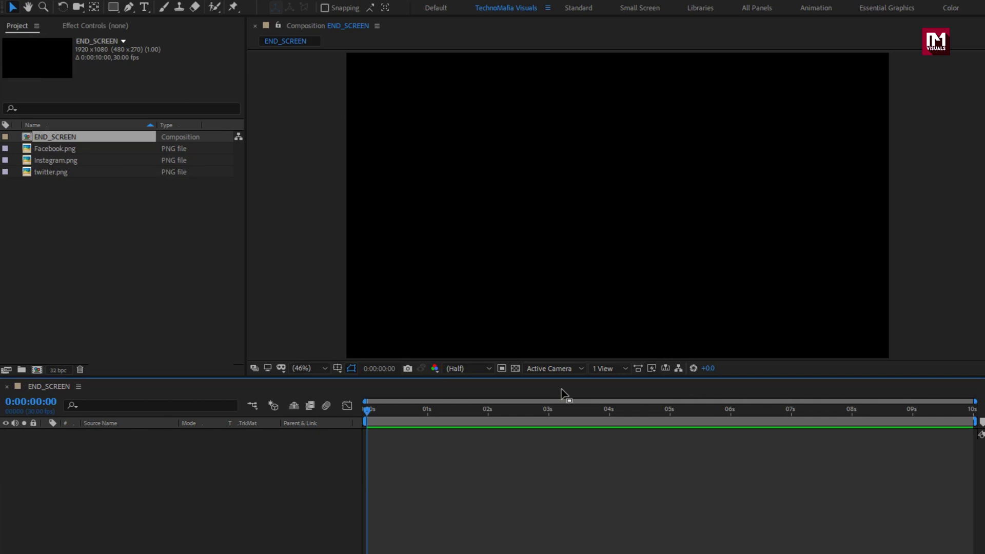
# Add a new solid layer named BG to the composition.
pyautogui.rightClick(186, 479)
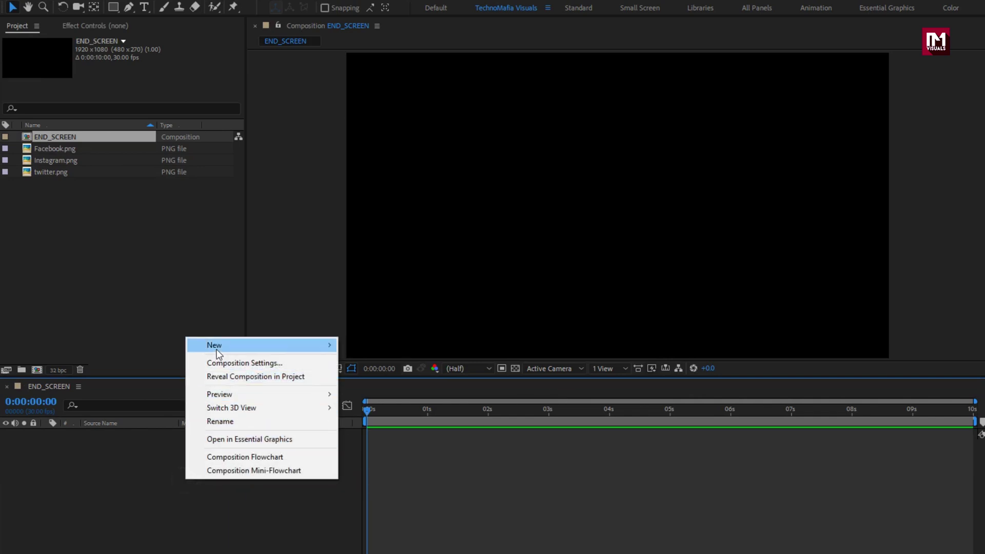
pyautogui.click(361, 376)
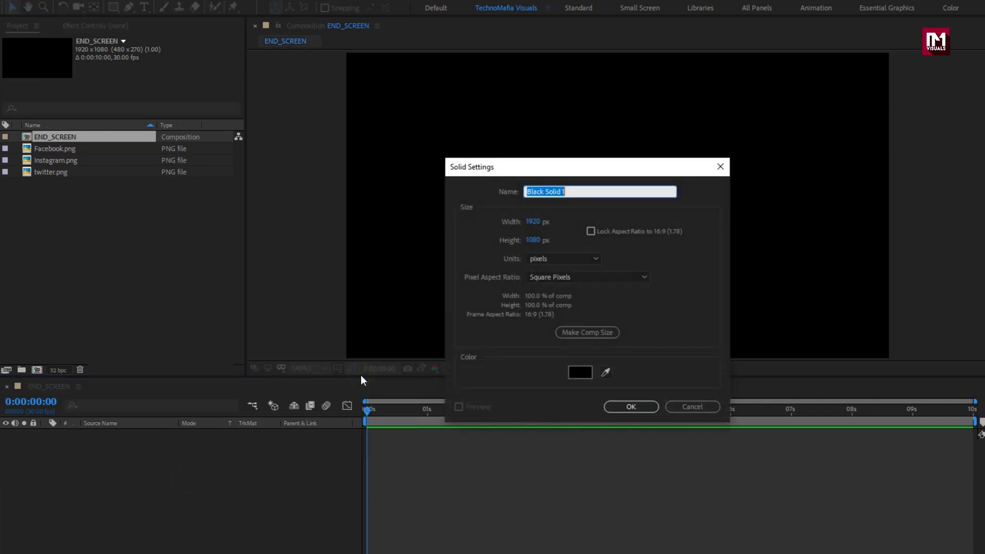
pyautogui.write('BG')
pyautogui.click(623, 408)
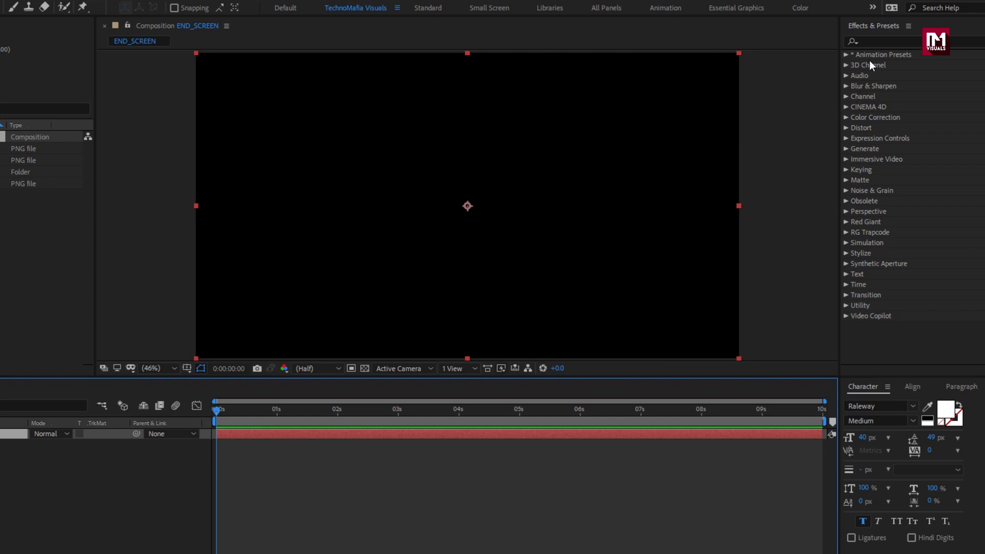
# Apply a Fill effect to BG and set its colour to light grey.
pyautogui.click(879, 41)
pyautogui.write('fill')
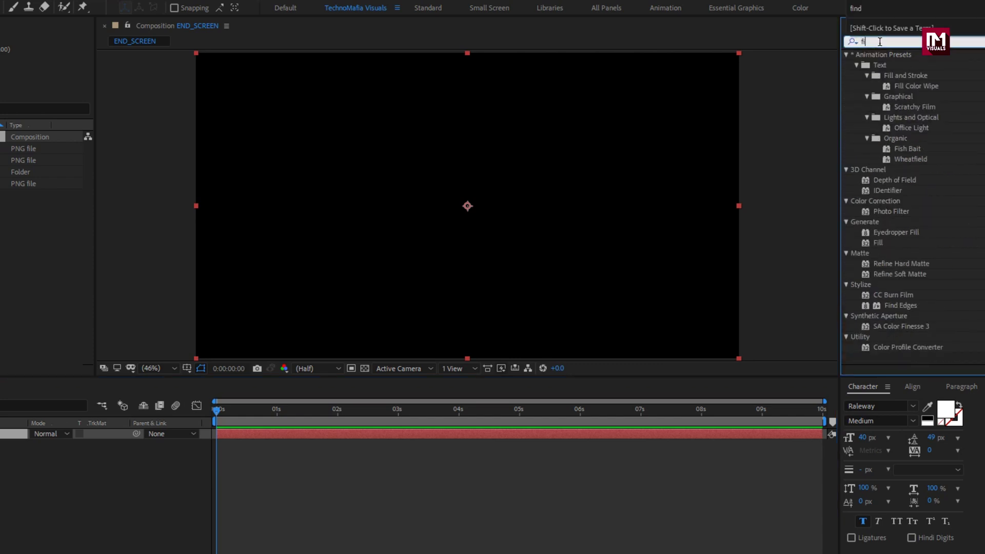
pyautogui.doubleClick(877, 117)
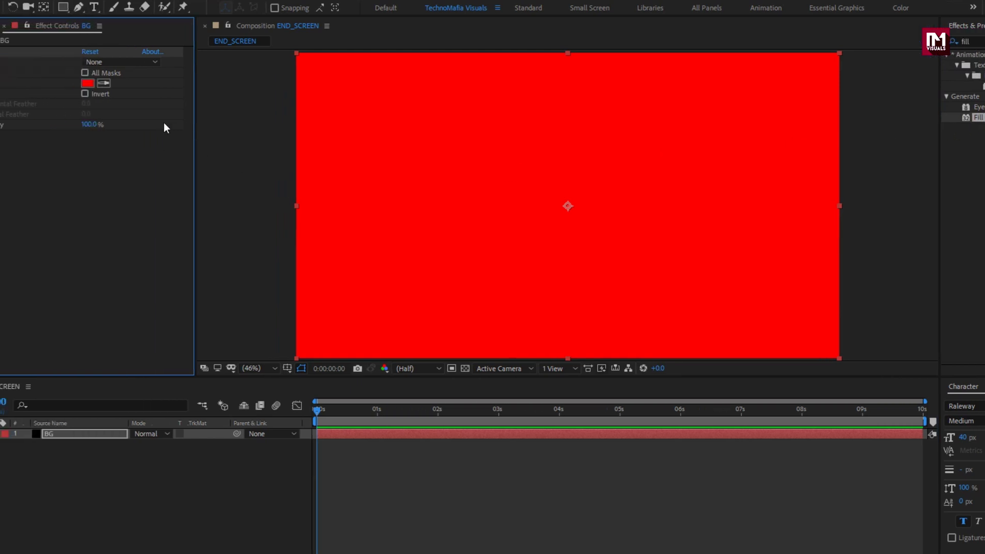
pyautogui.click(140, 84)
pyautogui.moveTo(235, 176); pyautogui.dragTo(234, 173)
pyautogui.press('Return')
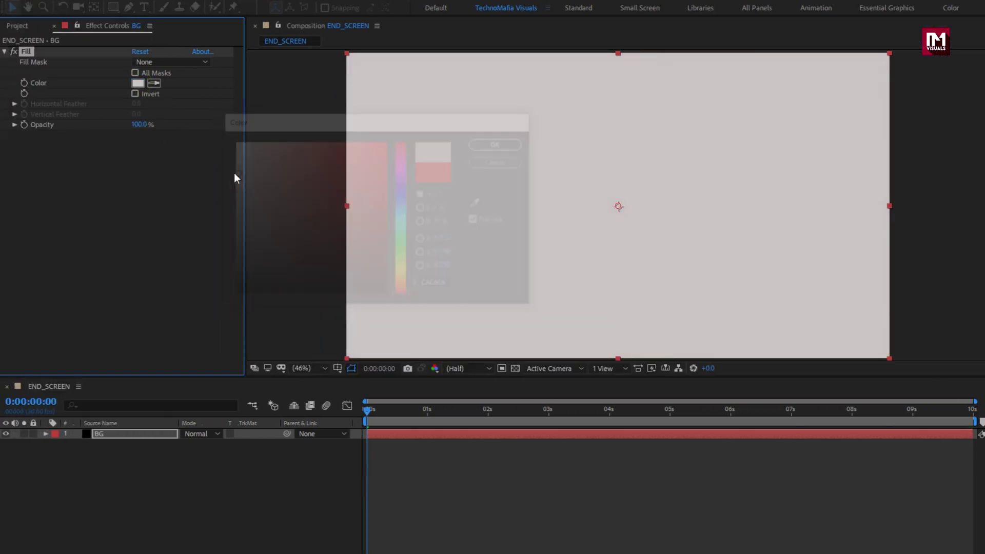
pyautogui.click(205, 456)
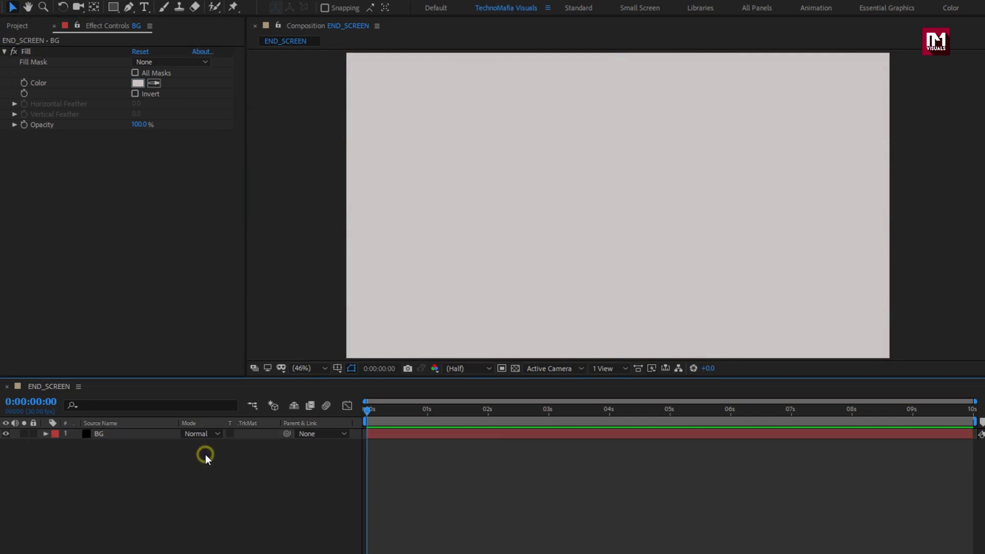
pyautogui.moveTo(113, 12); pyautogui.dragTo(219, 20)
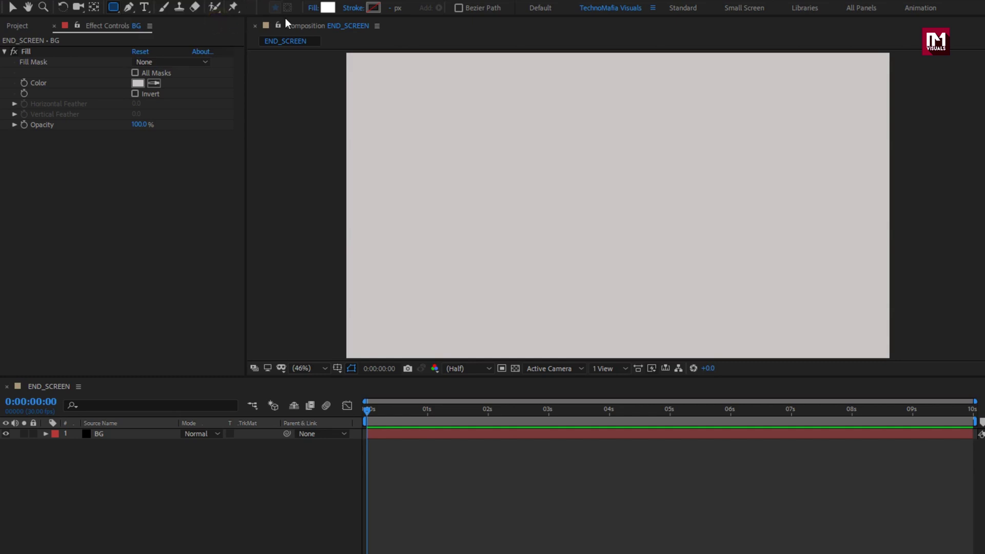
# Set the shape fill to solid pink DD0B64 and draw a rounded rectangle across the centre.
pyautogui.click(313, 8)
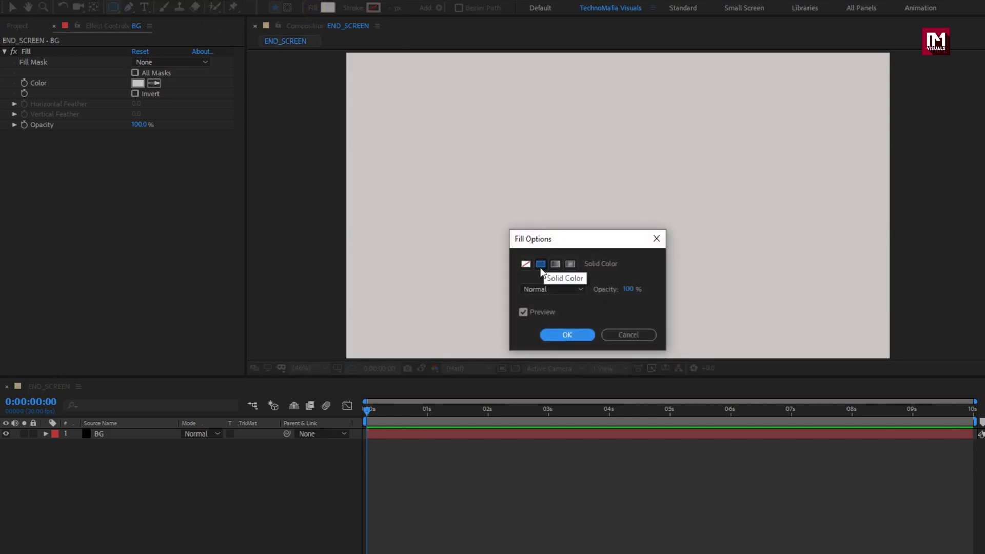
pyautogui.click(563, 335)
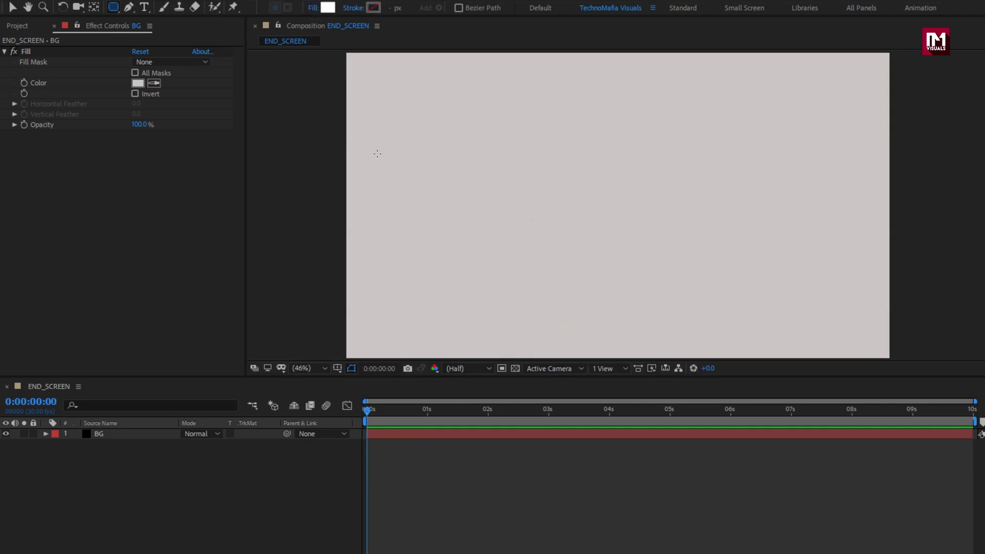
pyautogui.click(327, 8)
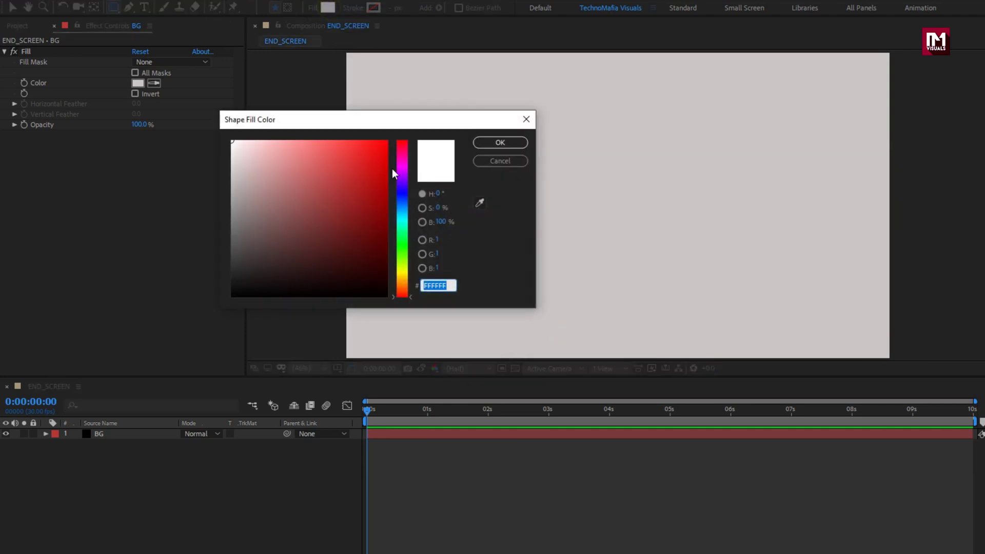
pyautogui.moveTo(401, 176); pyautogui.dragTo(379, 161)
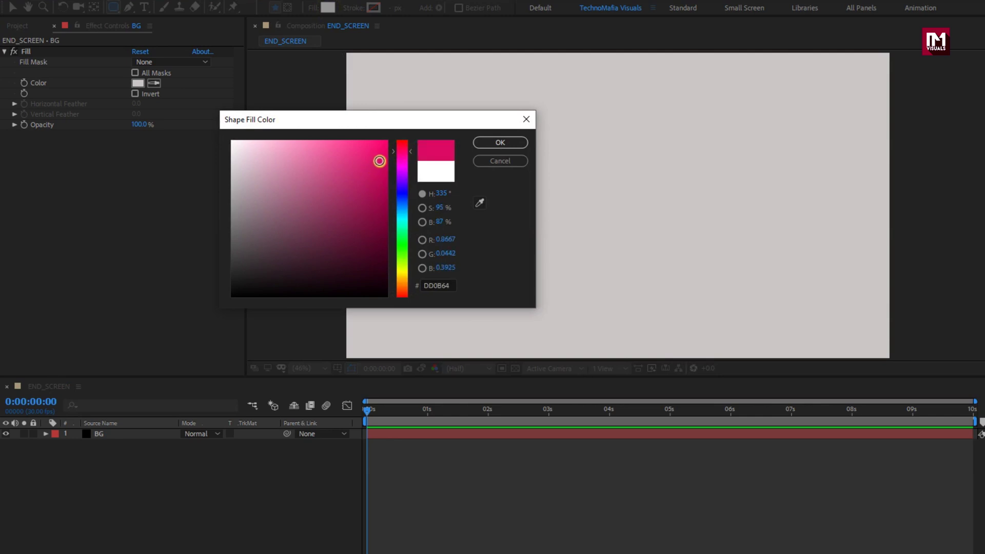
pyautogui.click(480, 142)
pyautogui.moveTo(840, 135); pyautogui.dragTo(385, 249)
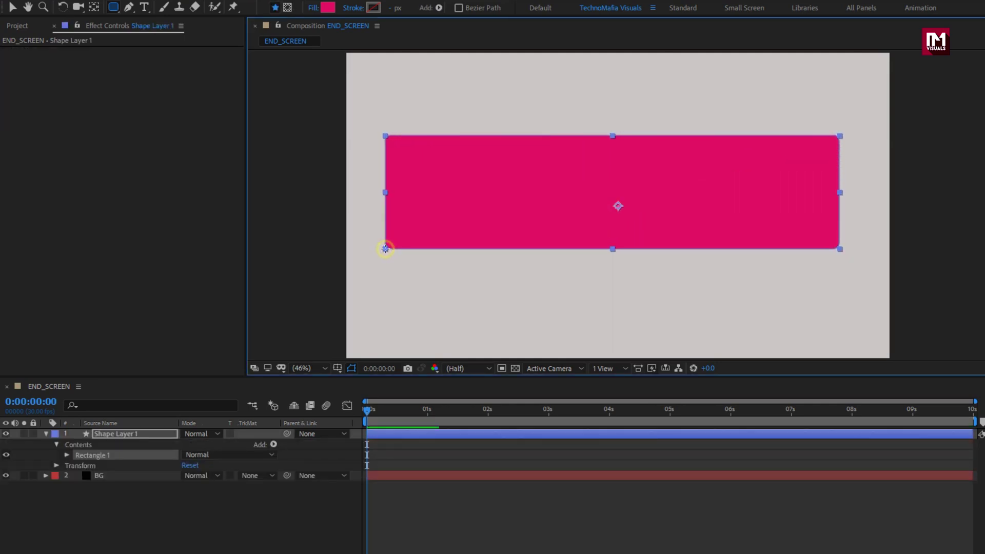
# Set Rectangle Path 1's size to 2000 × 500.
pyautogui.click(68, 455)
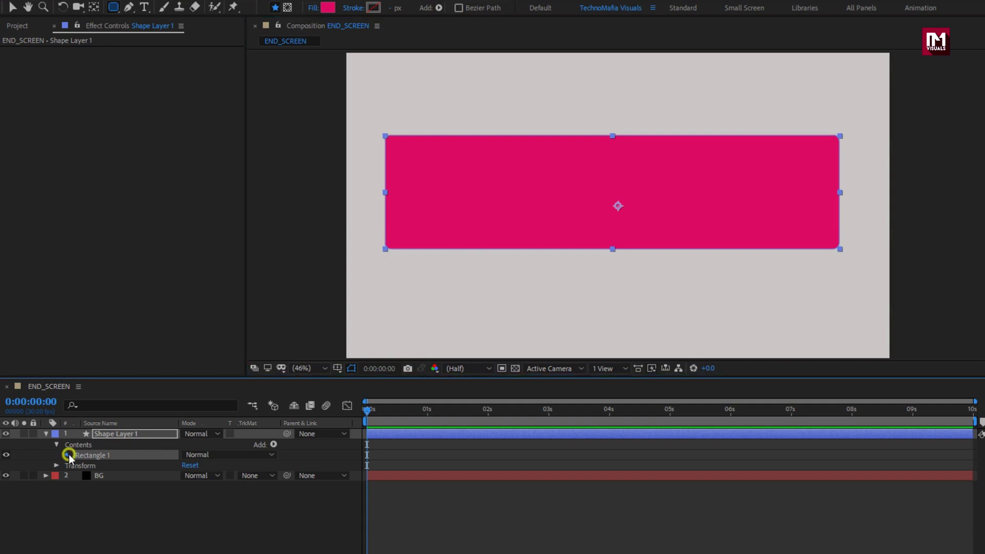
pyautogui.click(78, 465)
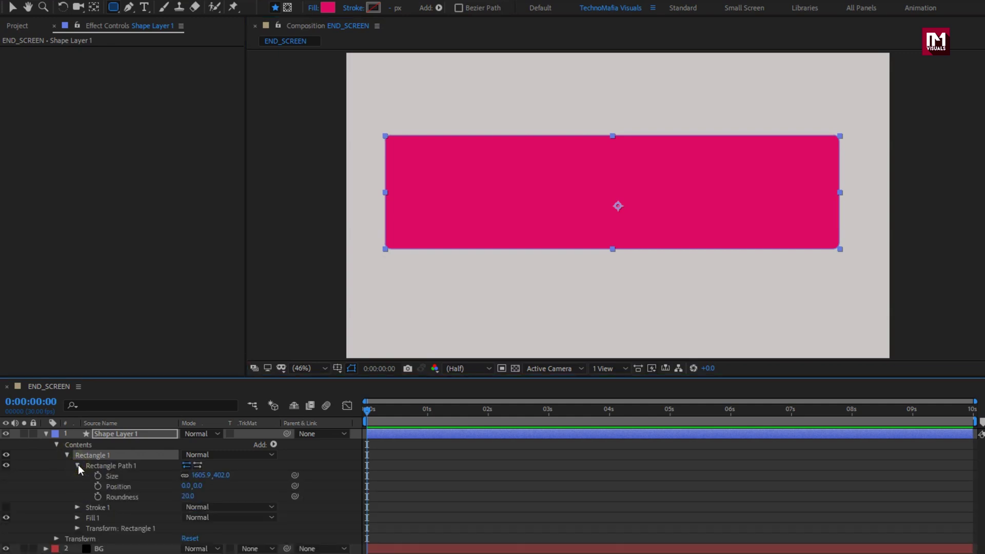
pyautogui.click(195, 475)
pyautogui.write('2000')
pyautogui.press('Return')
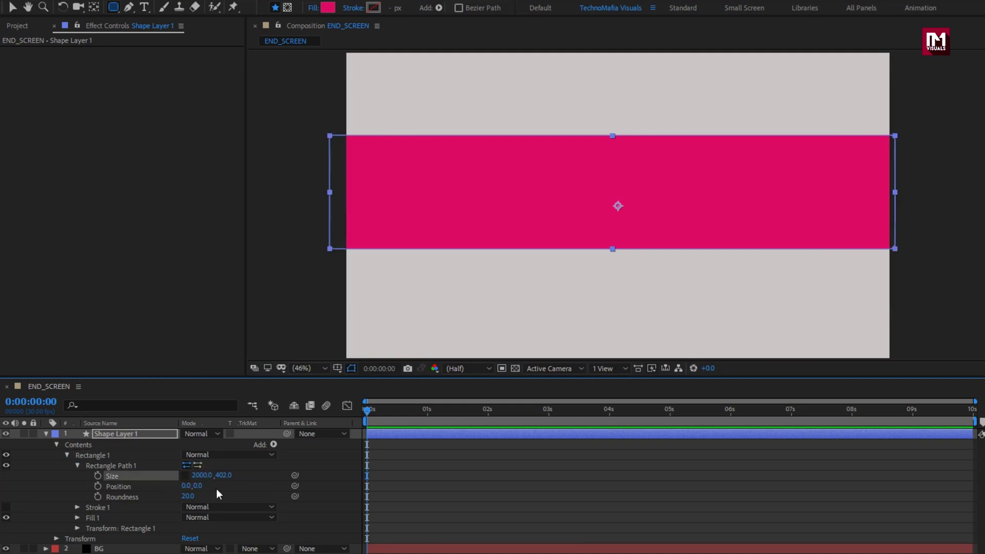
pyautogui.click(224, 475)
pyautogui.write('500')
pyautogui.press('Return')
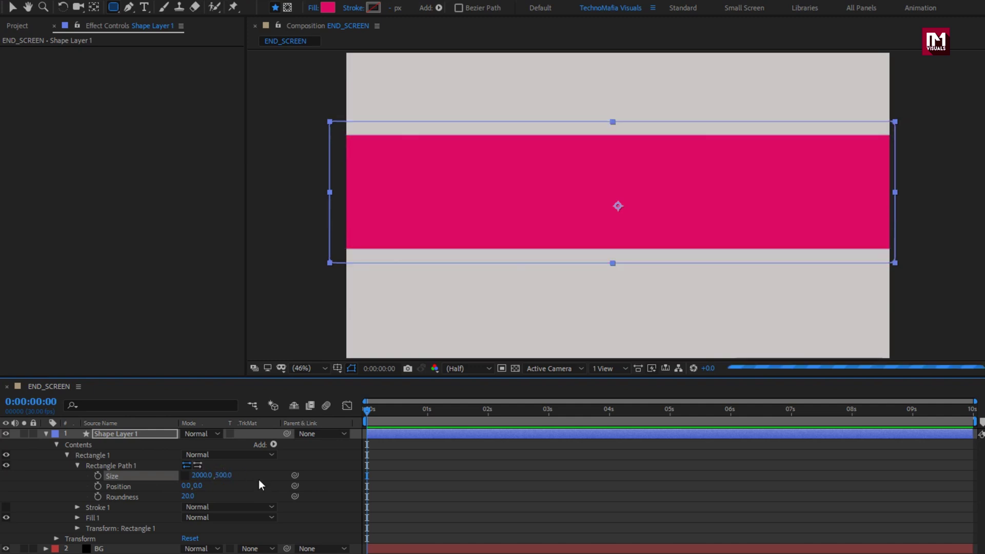
# Set the rectangle's roundness to 300 to form a pill shape.
pyautogui.click(189, 497)
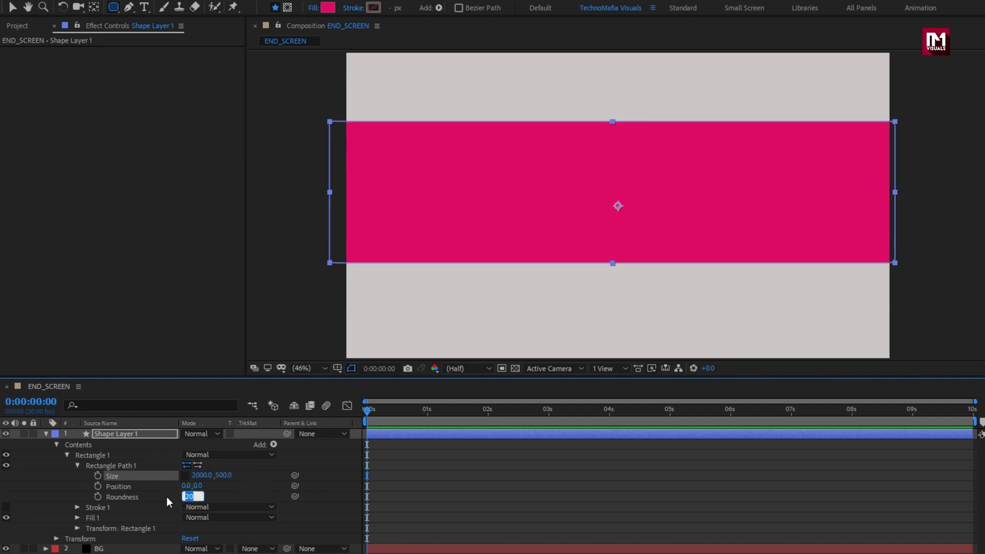
pyautogui.write('300')
pyautogui.press('Return')
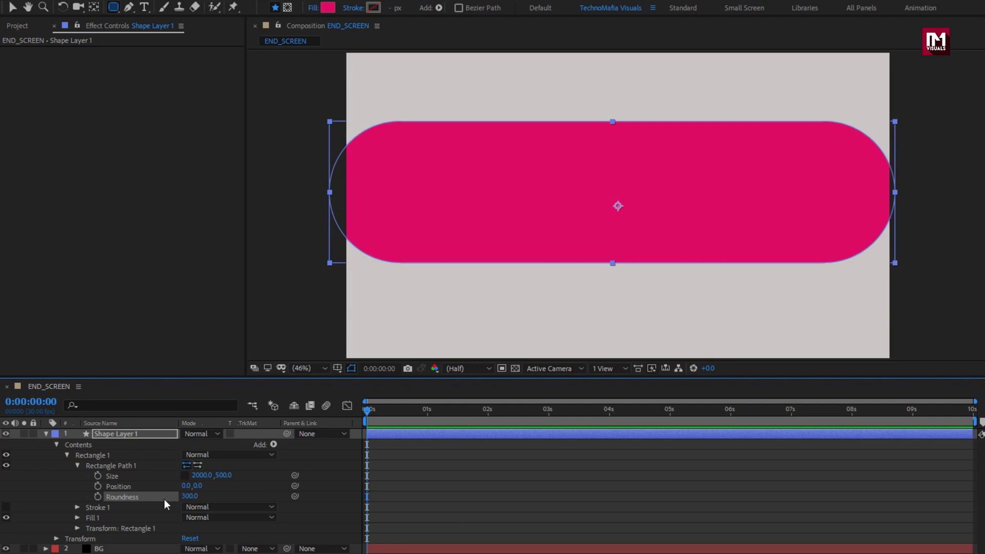
pyautogui.click(46, 434)
pyautogui.click(116, 433)
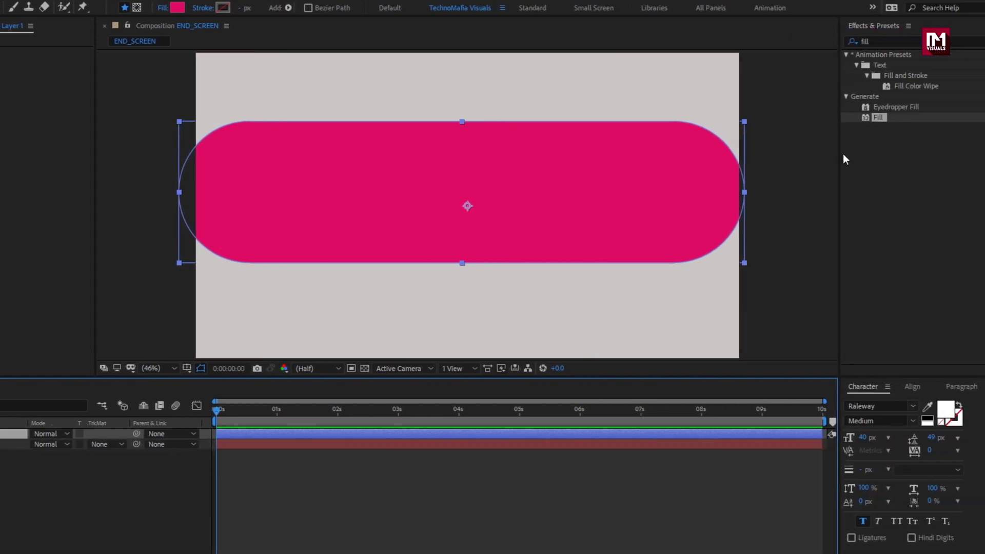
# Apply a Drop Shadow effect to the pink pill shape.
pyautogui.click(867, 42)
pyautogui.write('drop')
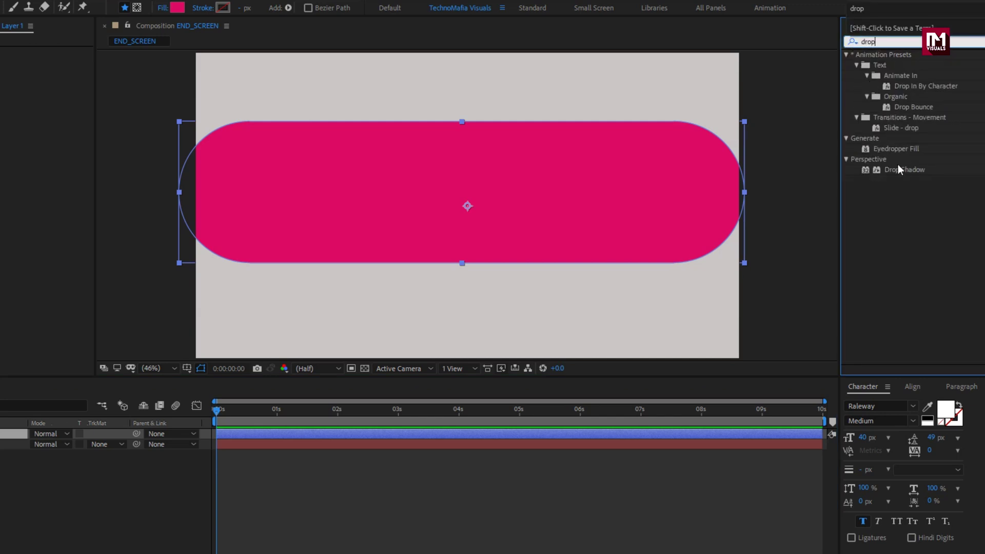
pyautogui.doubleClick(896, 169)
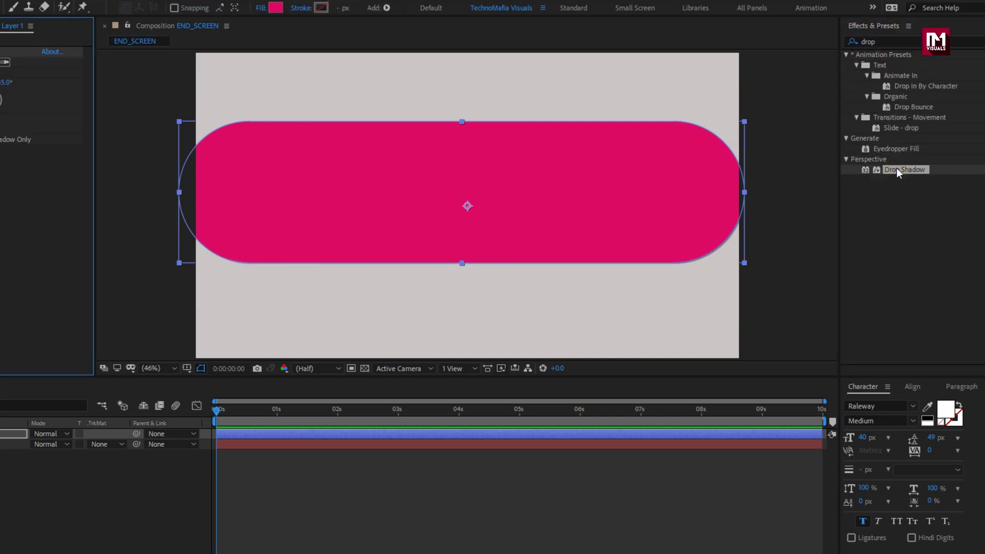
# Set the drop shadow's opacity to 100% and softness to 100.
pyautogui.click(135, 73)
pyautogui.write('10')
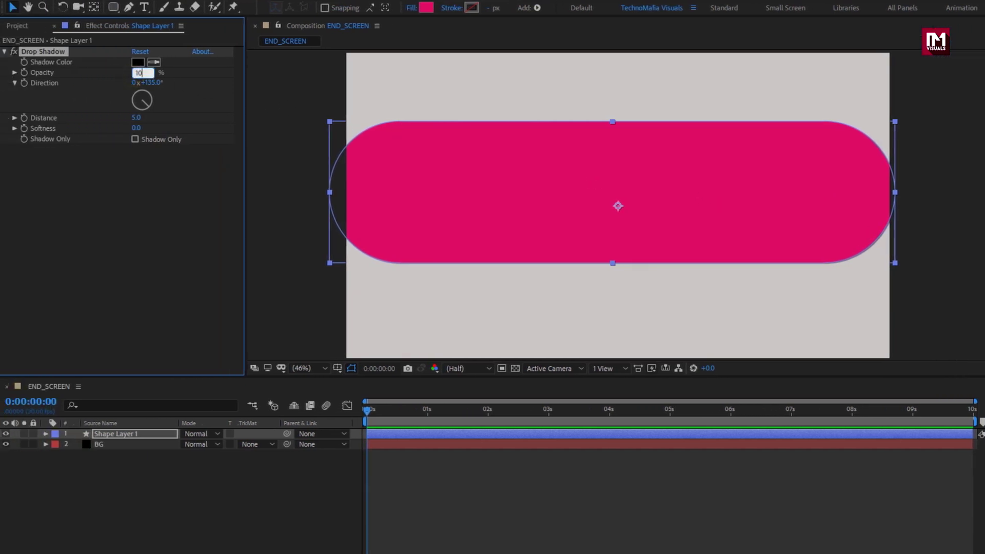
pyautogui.write('0')
pyautogui.press('Return')
pyautogui.click(135, 128)
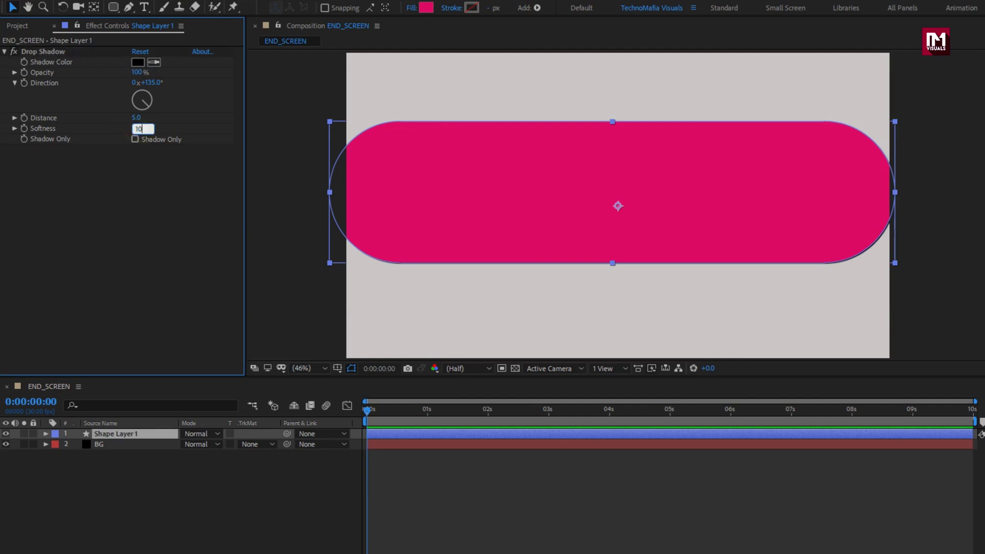
pyautogui.write('100')
pyautogui.press('Return')
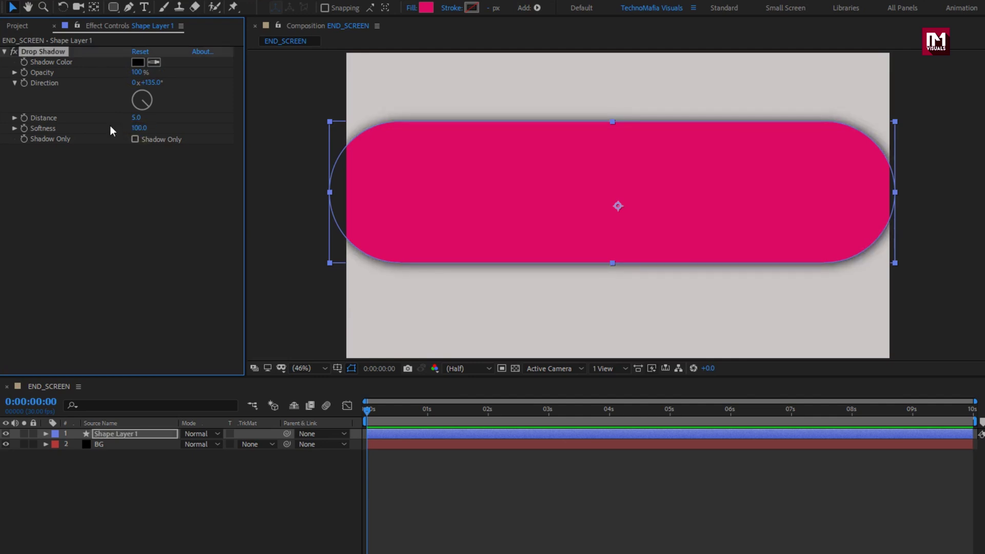
pyautogui.click(5, 51)
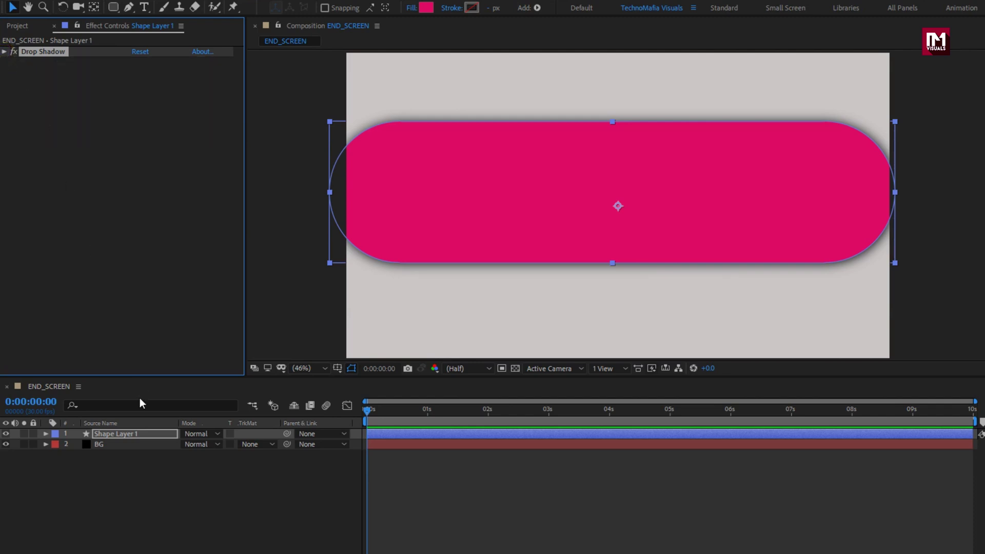
# Rotate Shape Layer 1 to 115° and move the pill to the lower right.
pyautogui.click(135, 432)
pyautogui.press('r')
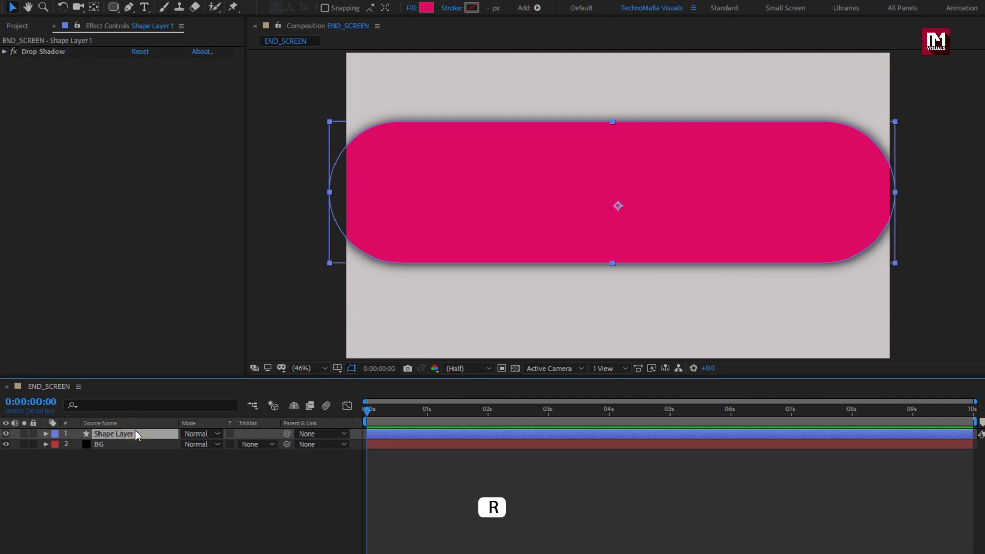
pyautogui.click(197, 444)
pyautogui.write('115')
pyautogui.press('Return')
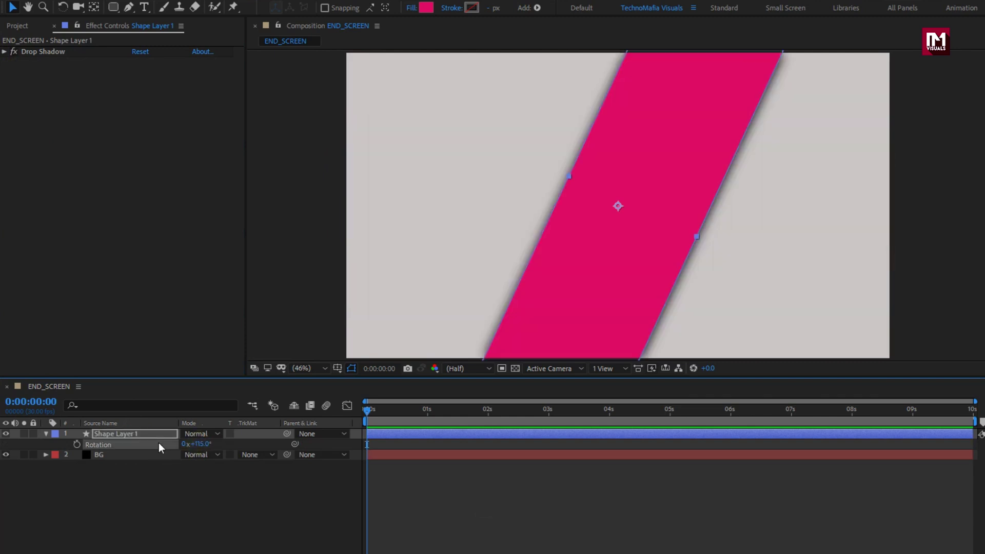
pyautogui.press(',')
pyautogui.press(',')
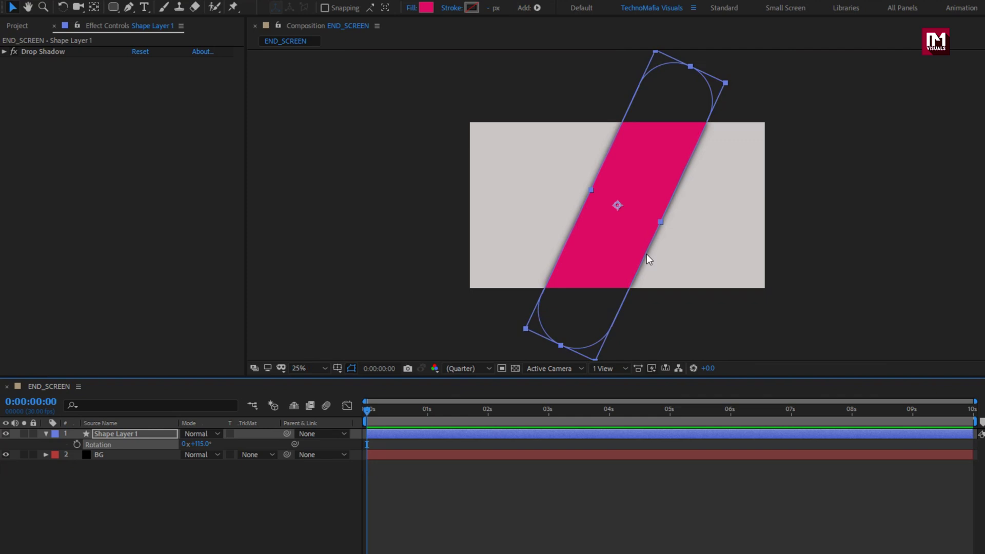
pyautogui.click(683, 280)
pyautogui.moveTo(682, 280); pyautogui.dragTo(672, 318)
# Duplicate the pill and move the copy to the left of the first one.
pyautogui.hotkey('ctrl', 'd')
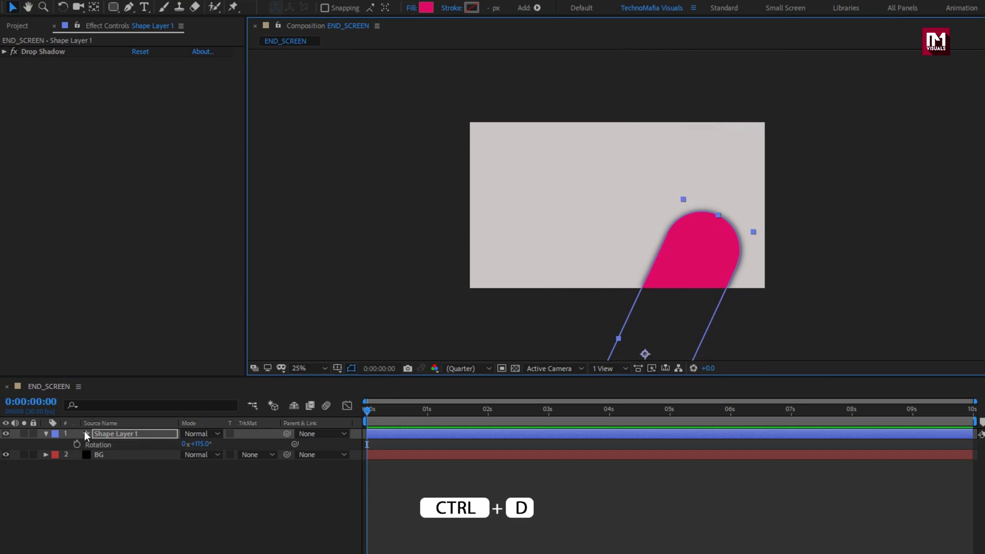
pyautogui.click(46, 434)
pyautogui.click(99, 434)
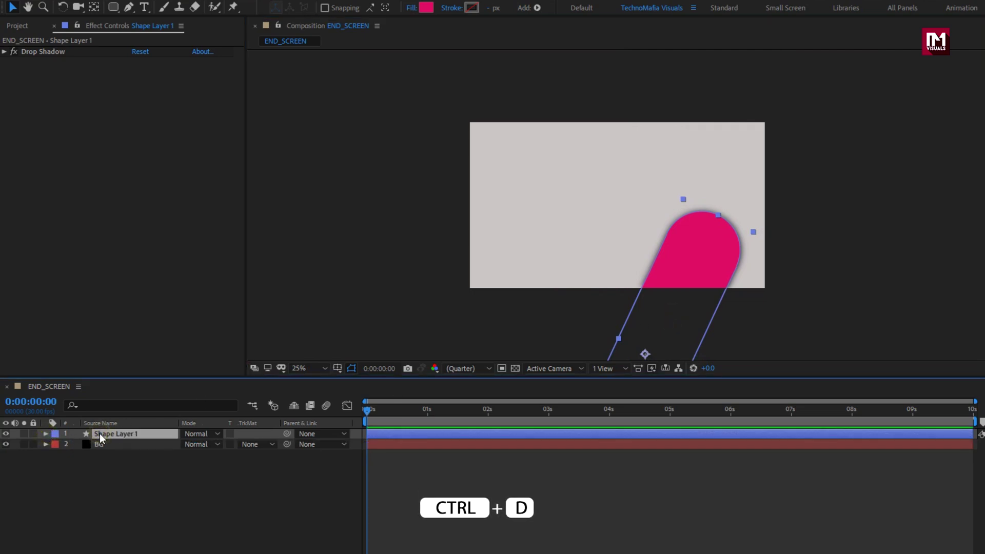
pyautogui.hotkey('ctrl', 'd')
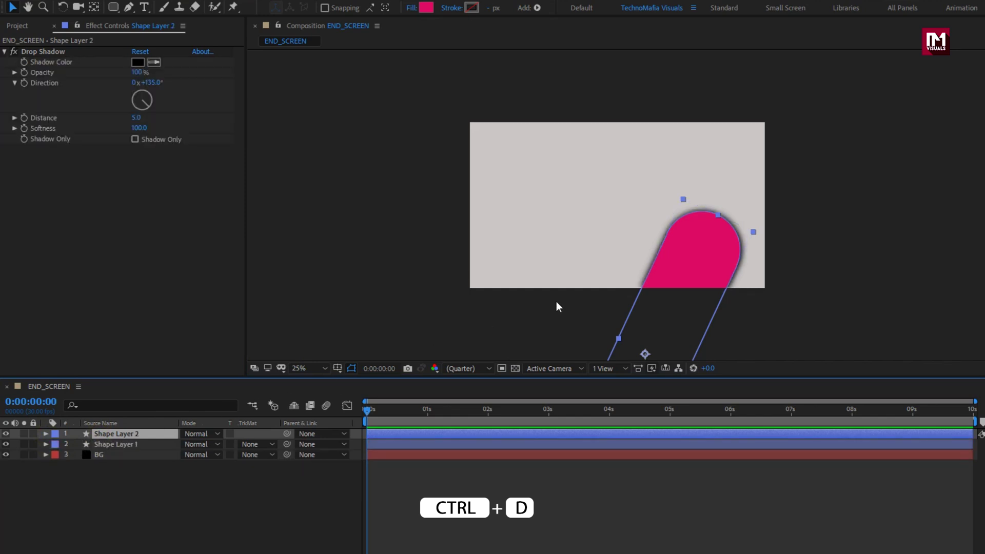
pyautogui.moveTo(685, 265); pyautogui.dragTo(548, 280)
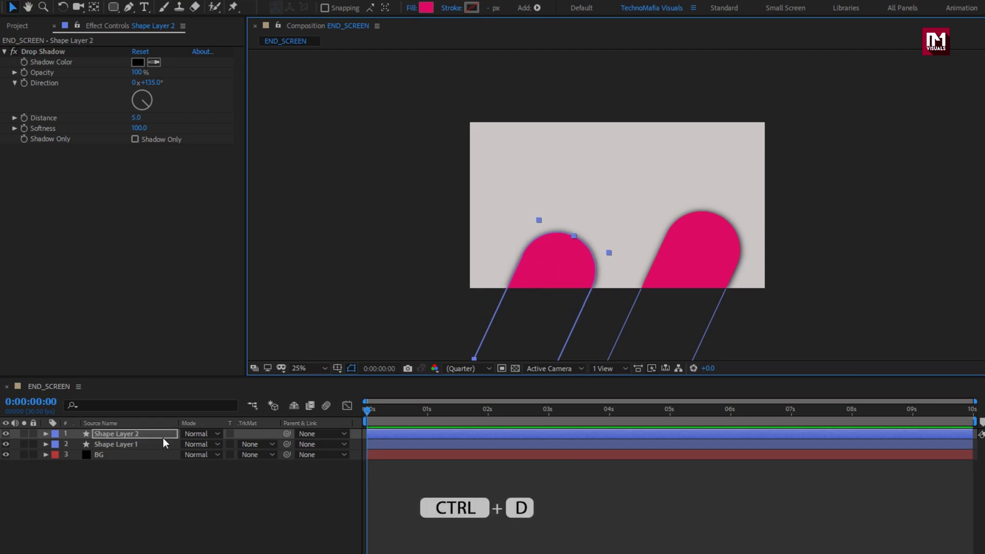
# Duplicate Shape Layer 2 and flip the third pill to hang from the top edge.
pyautogui.click(140, 435)
pyautogui.hotkey('ctrl', 'd')
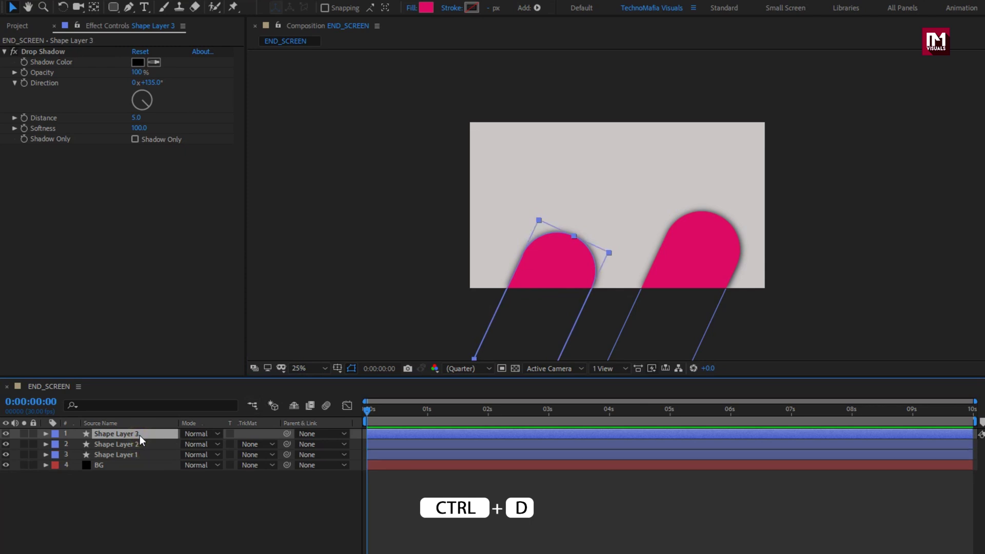
pyautogui.moveTo(554, 306); pyautogui.dragTo(635, 227)
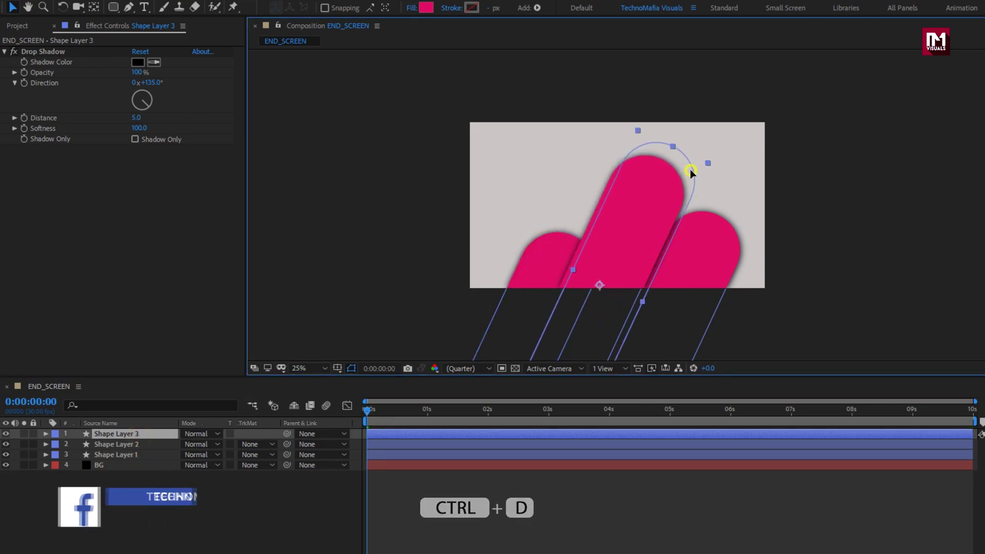
pyautogui.moveTo(667, 133); pyautogui.dragTo(731, 103)
pyautogui.click(693, 169)
pyautogui.moveTo(692, 169); pyautogui.dragTo(704, 134)
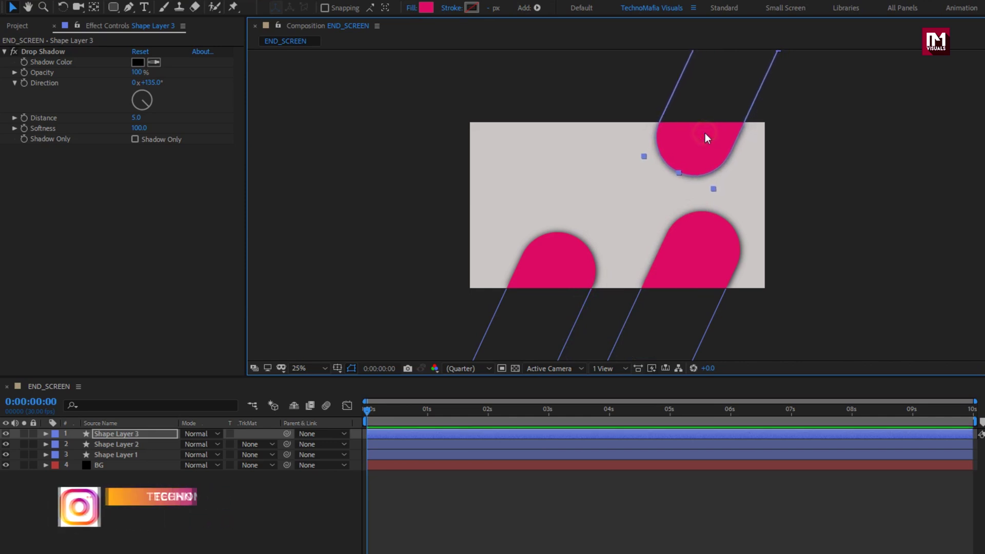
# Duplicate Shape Layer 3 and move the fourth pill to the left edge.
pyautogui.click(143, 433)
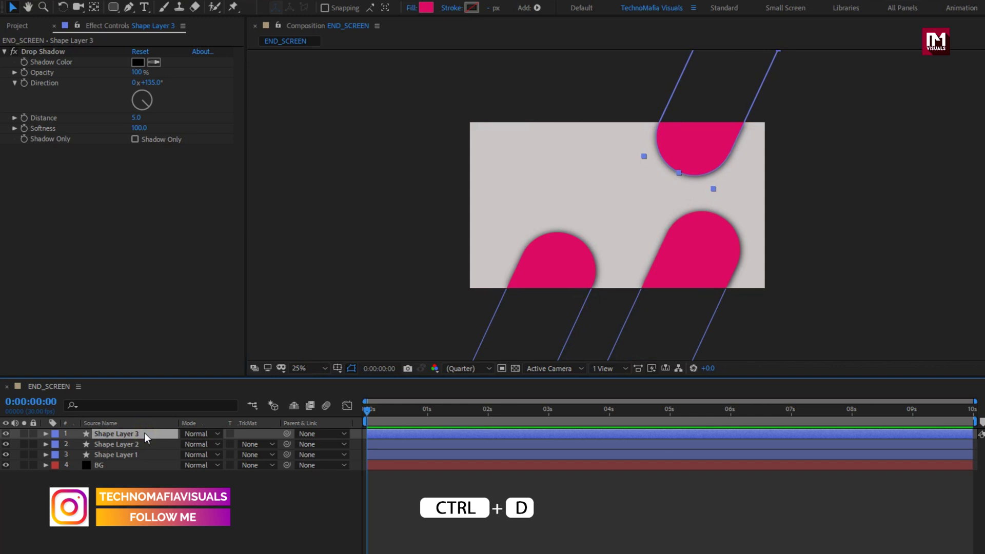
pyautogui.hotkey('ctrl', 'd')
pyautogui.moveTo(679, 125); pyautogui.dragTo(451, 265)
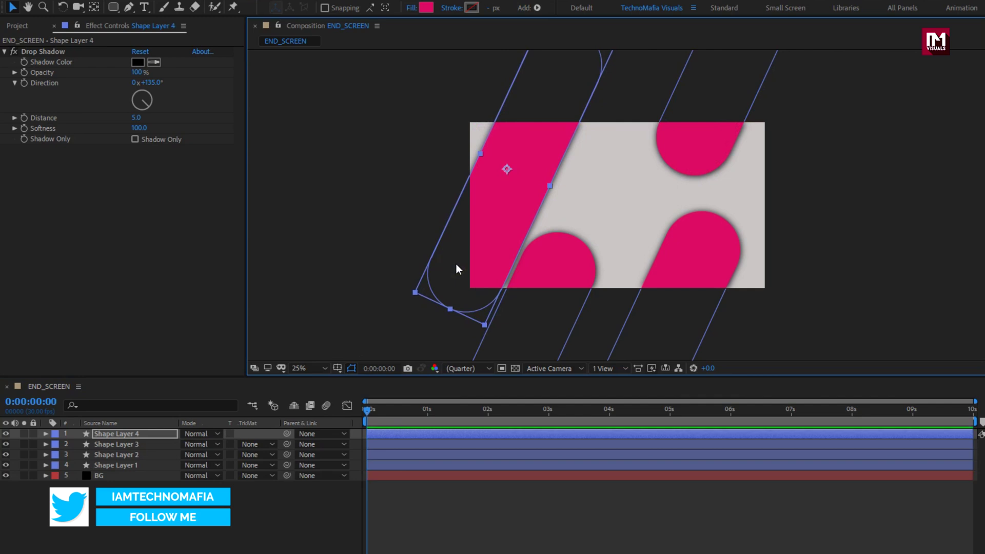
# Set Shape Layer 4's rectangle height to 800 and nudge it slightly right and down.
pyautogui.click(45, 433)
pyautogui.click(57, 444)
pyautogui.click(66, 455)
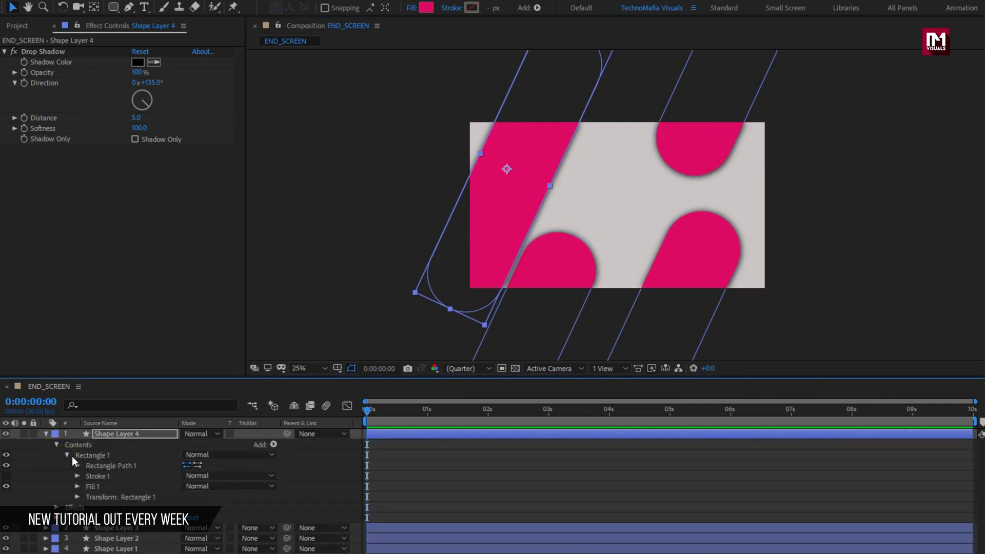
pyautogui.click(78, 467)
pyautogui.click(226, 475)
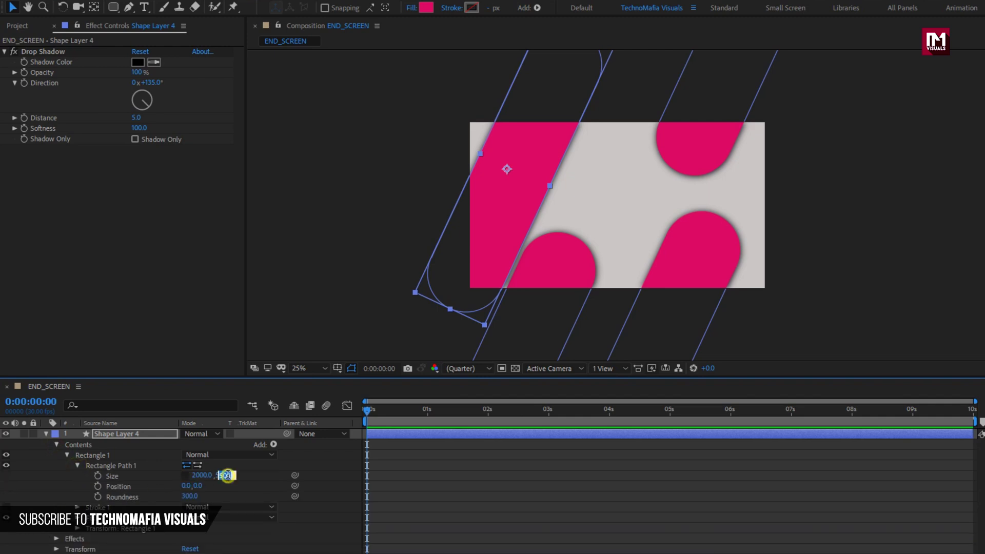
pyautogui.write('800')
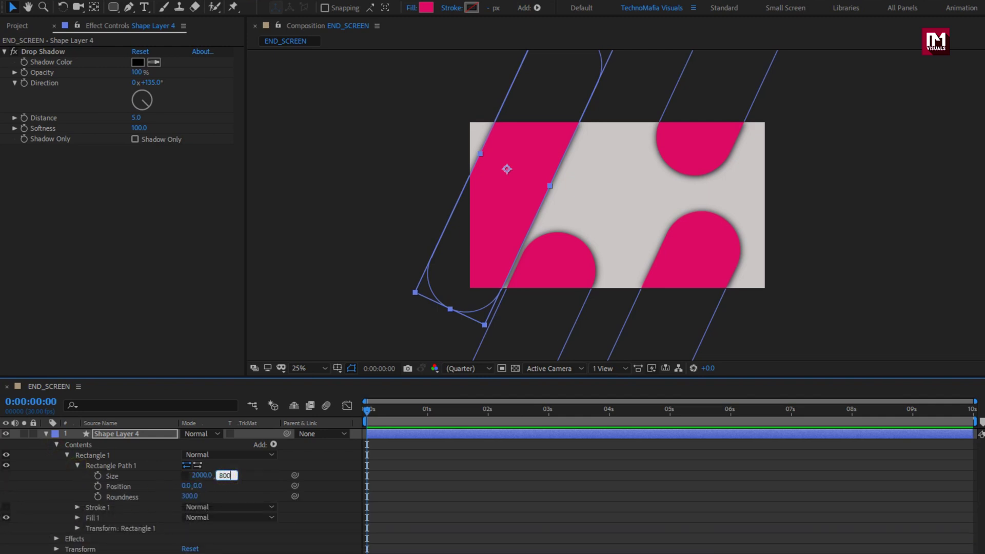
pyautogui.press('Return')
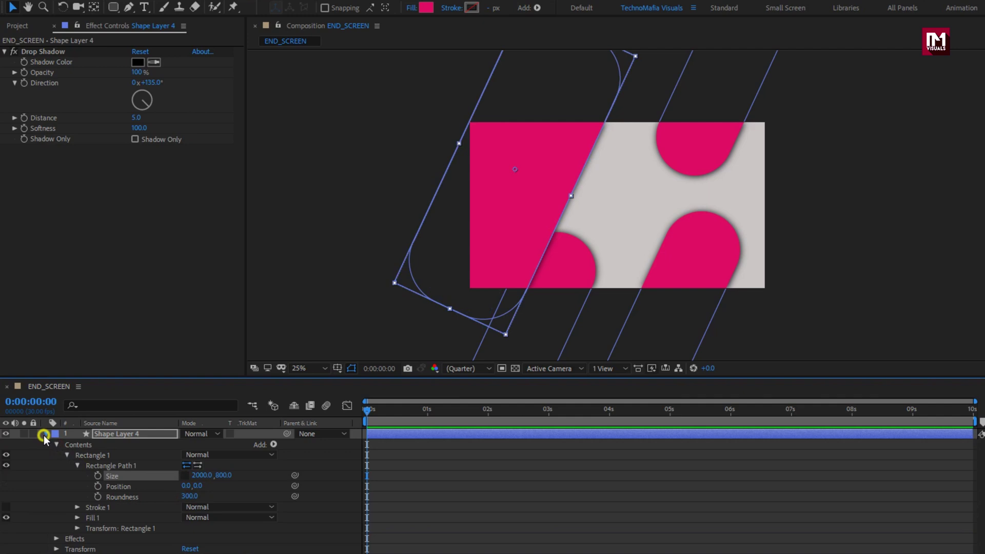
pyautogui.click(46, 433)
pyautogui.moveTo(485, 231); pyautogui.dragTo(504, 238)
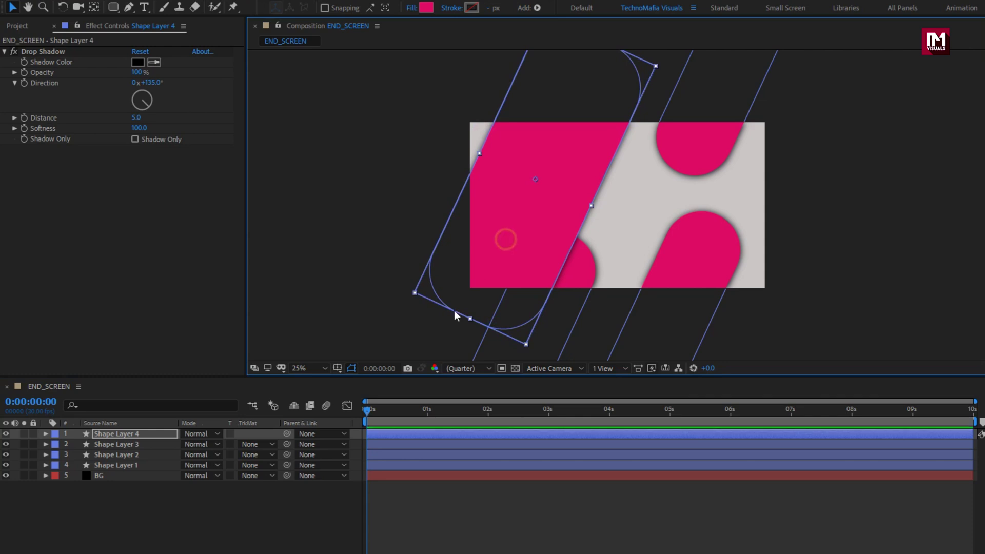
pyautogui.click(254, 499)
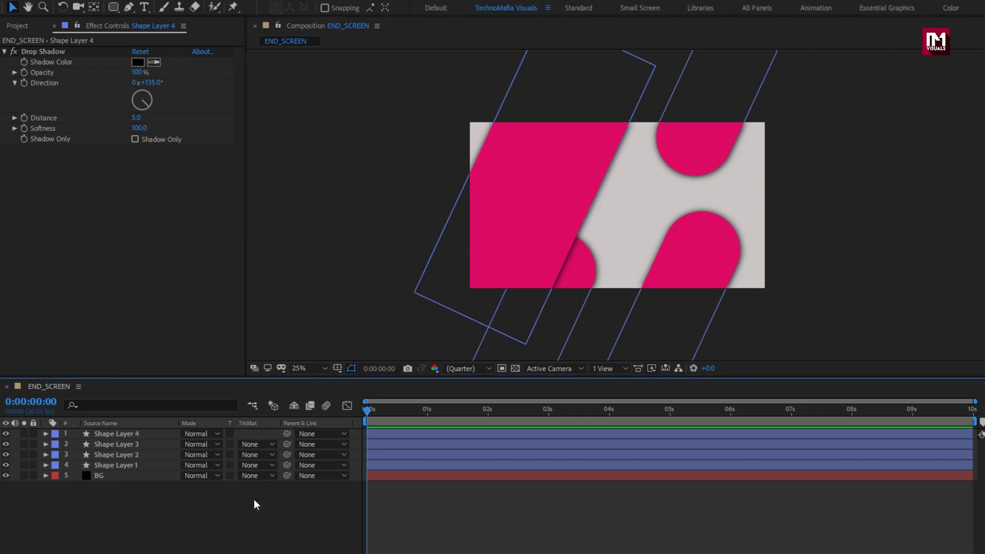
# Set a Position keyframe for Shape Layer 1 at 20 frames.
pyautogui.press('p')
pyautogui.click(150, 469)
pyautogui.press('p')
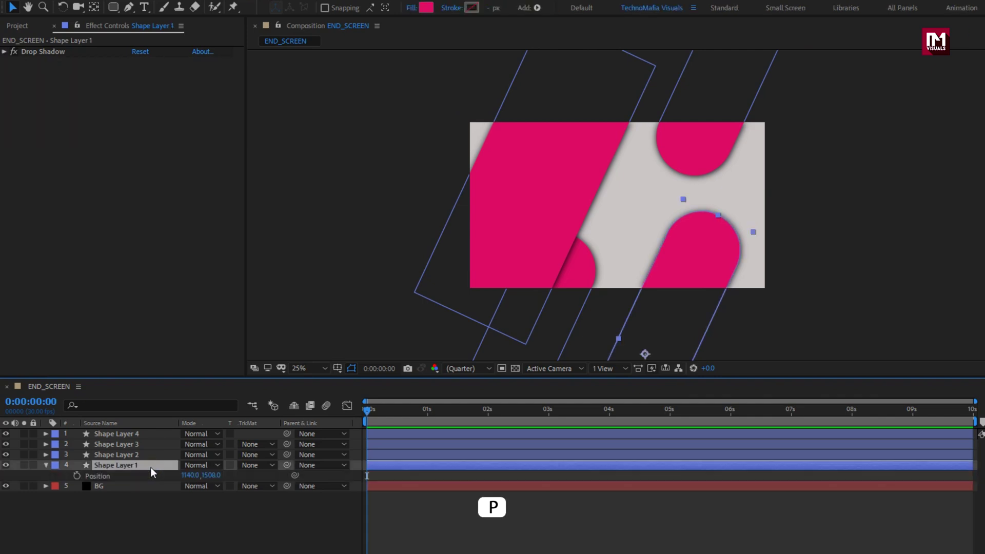
pyautogui.moveTo(972, 405); pyautogui.dragTo(714, 406)
pyautogui.moveTo(667, 406); pyautogui.dragTo(589, 408)
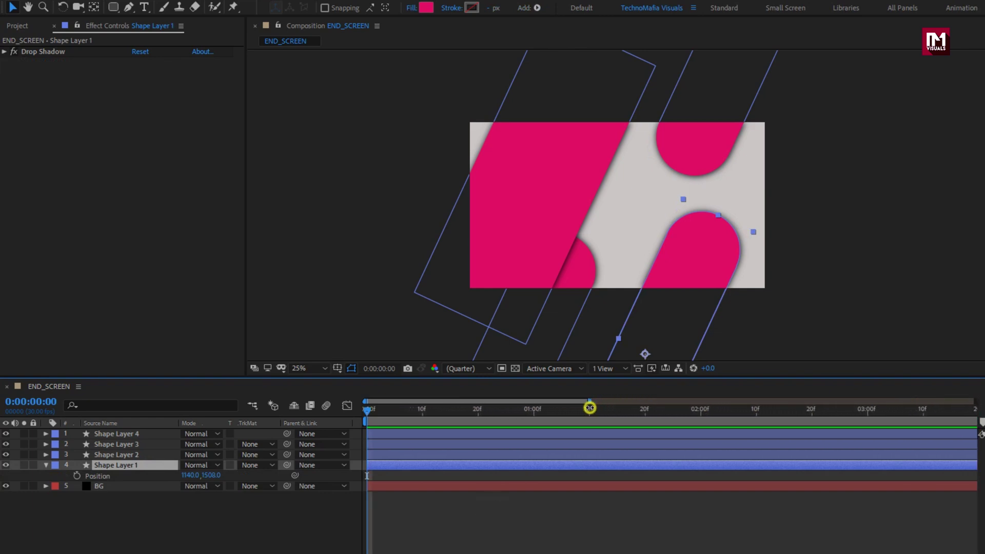
pyautogui.click(478, 411)
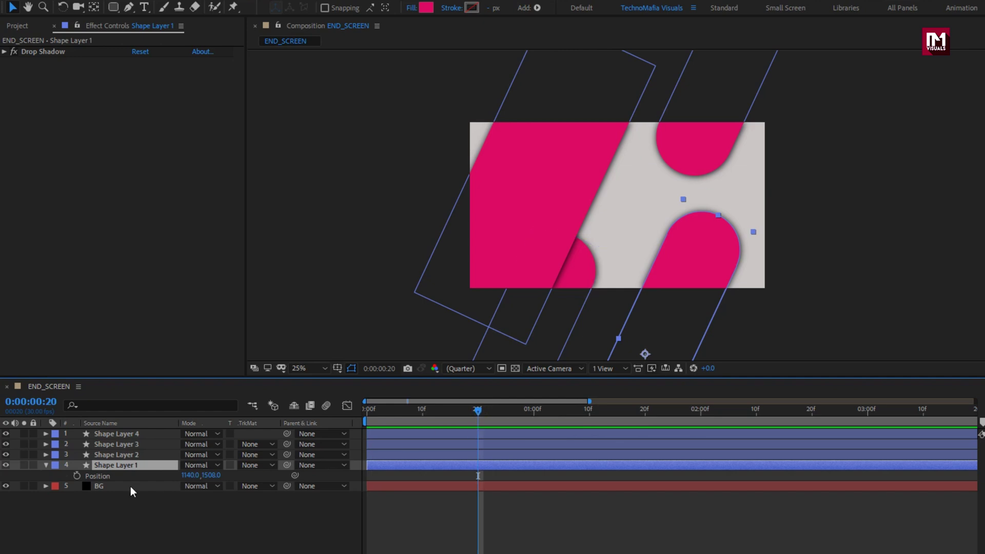
pyautogui.click(74, 476)
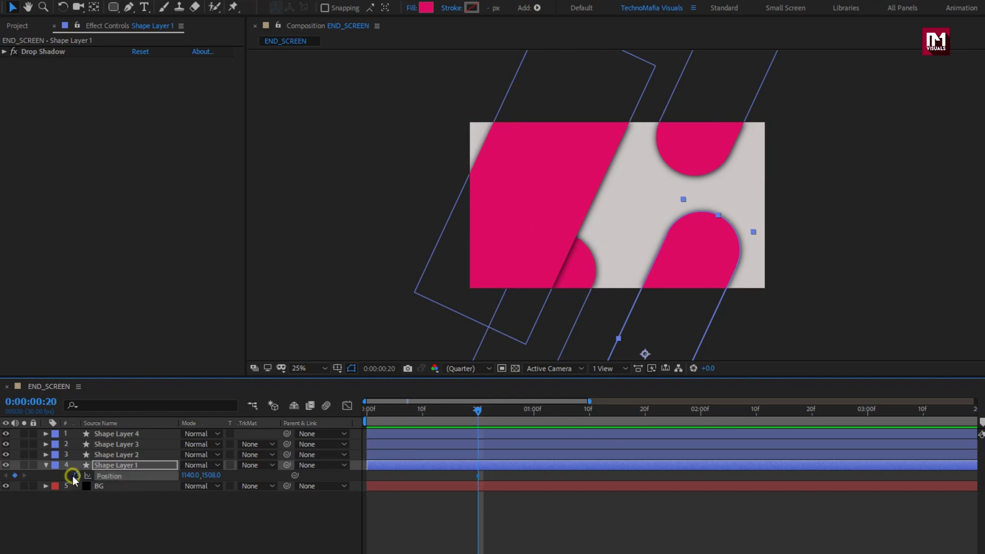
# At frame 0, move Shape Layer 1's pill off-frame top-right to 2332,-988.
pyautogui.click(367, 411)
pyautogui.press(',')
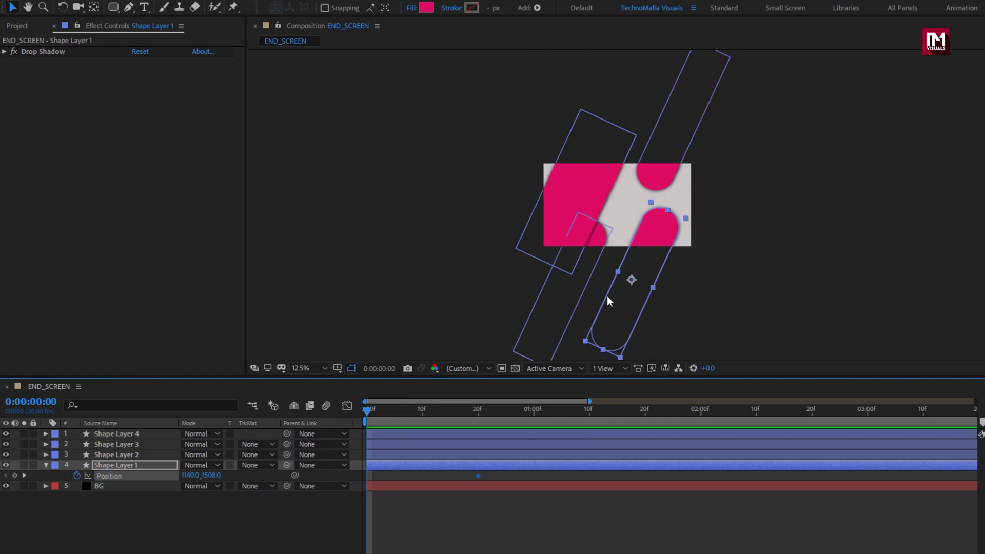
pyautogui.moveTo(639, 272); pyautogui.dragTo(730, 81)
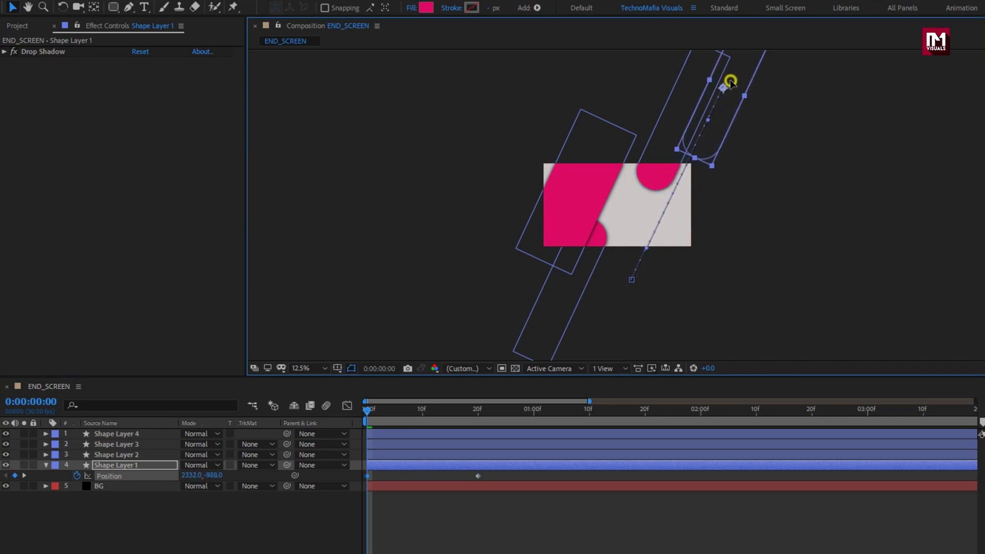
pyautogui.moveTo(370, 414)
pyautogui.mouseDown()
pyautogui.moveTo(508, 399)
pyautogui.moveTo(369, 418)
pyautogui.mouseUp()
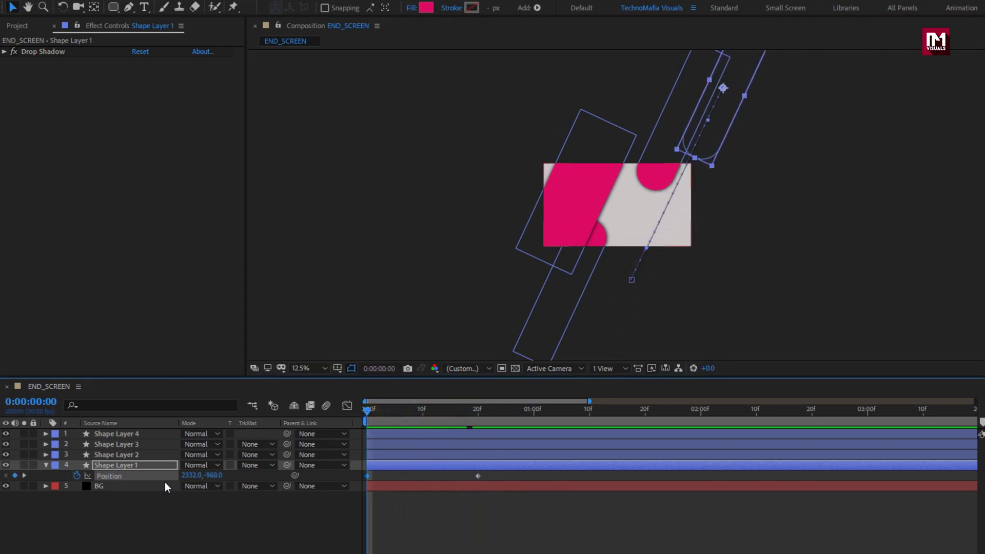
pyautogui.click(116, 455)
pyautogui.press('p')
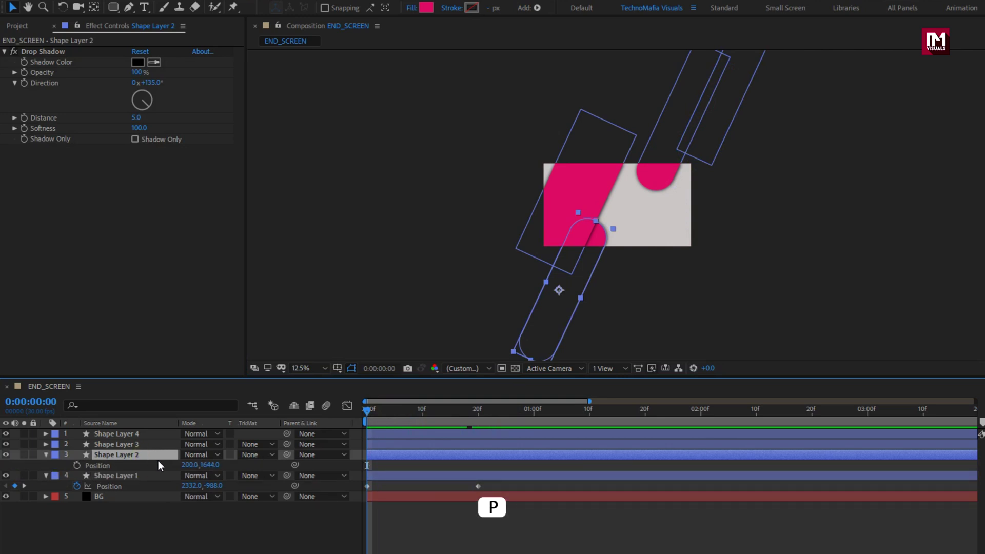
# Keyframe Shape Layer 2's position at 20f and start it off-frame at 1688,-1644.
pyautogui.click(477, 418)
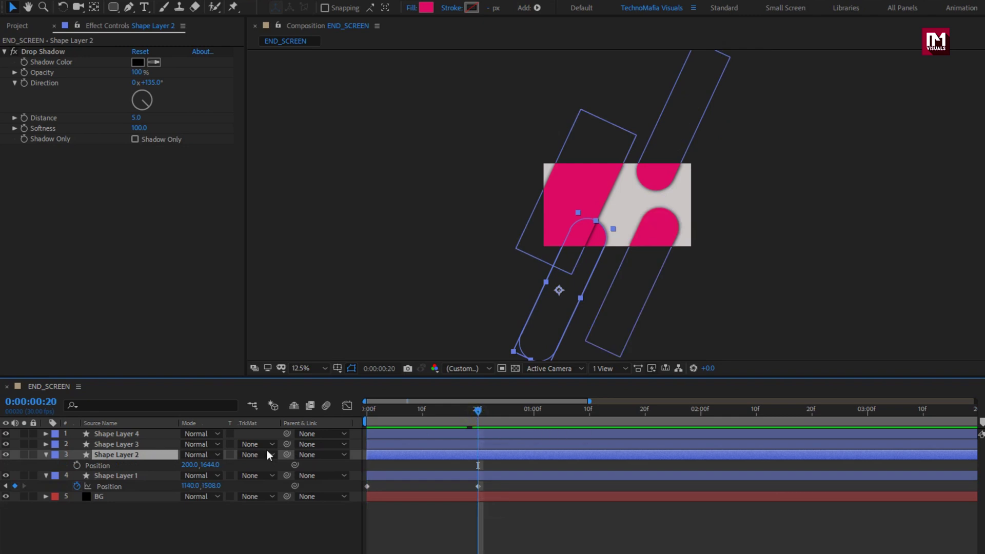
pyautogui.click(77, 465)
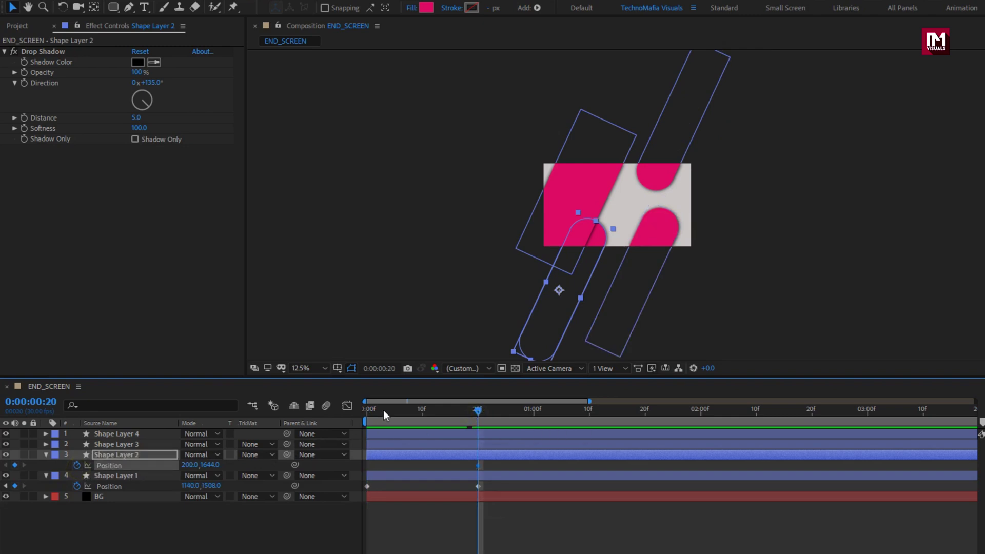
pyautogui.moveTo(386, 414); pyautogui.dragTo(362, 410)
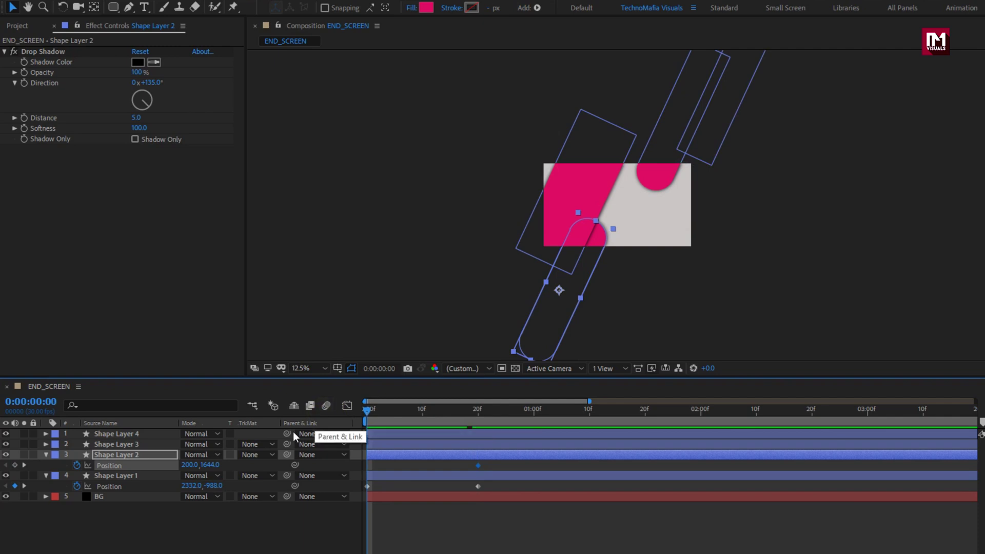
pyautogui.click(144, 458)
pyautogui.moveTo(567, 300); pyautogui.dragTo(677, 46)
pyautogui.moveTo(376, 415); pyautogui.dragTo(479, 391)
# Keyframe Shape Layer 3's position at 20f and start it off-frame at 320,2320.
pyautogui.press('p')
pyautogui.click(149, 445)
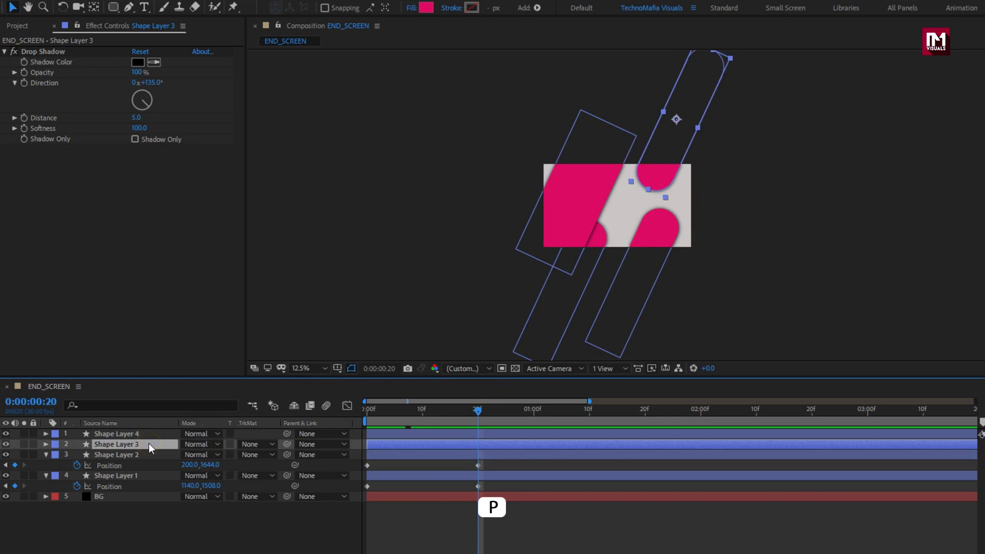
pyautogui.press('p')
pyautogui.click(77, 455)
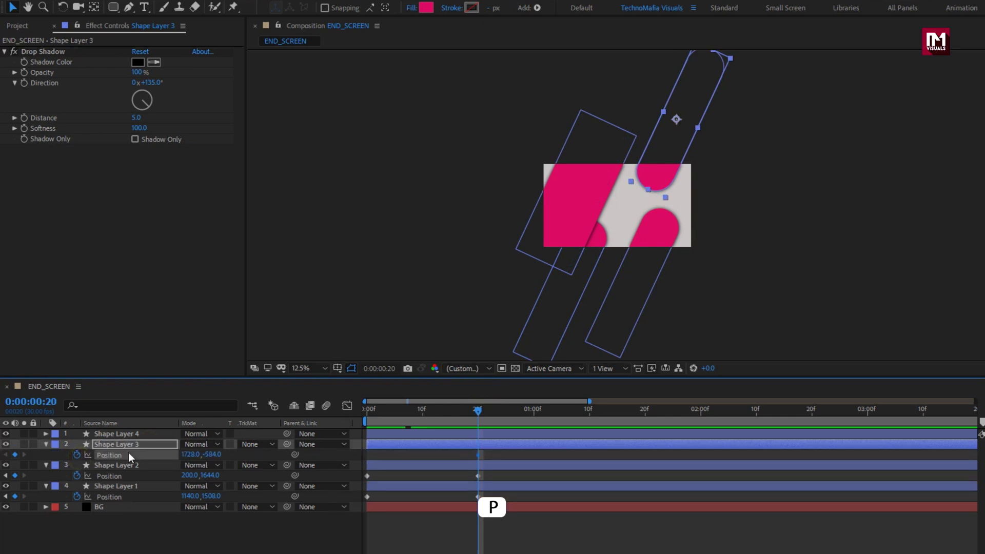
pyautogui.moveTo(412, 413); pyautogui.dragTo(343, 414)
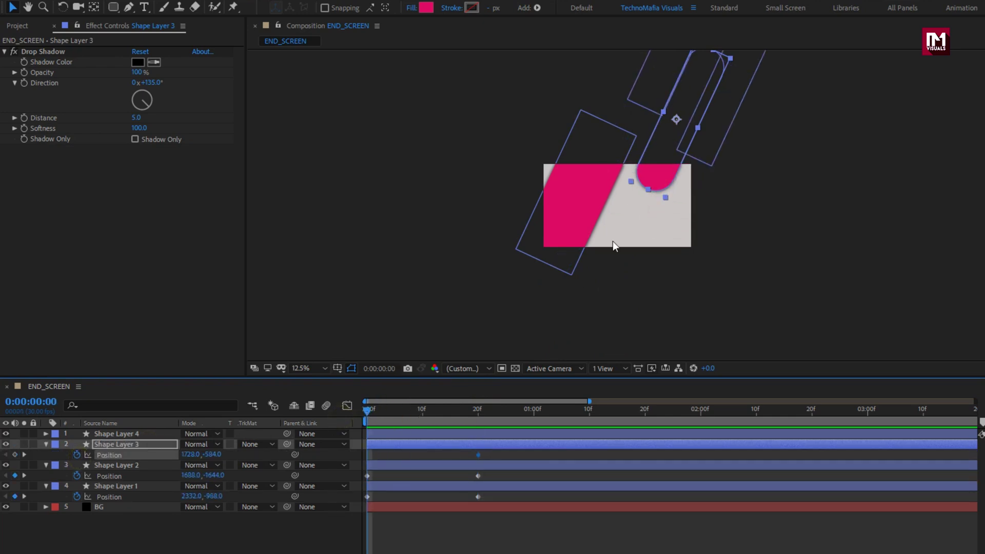
pyautogui.moveTo(658, 159); pyautogui.dragTo(549, 381)
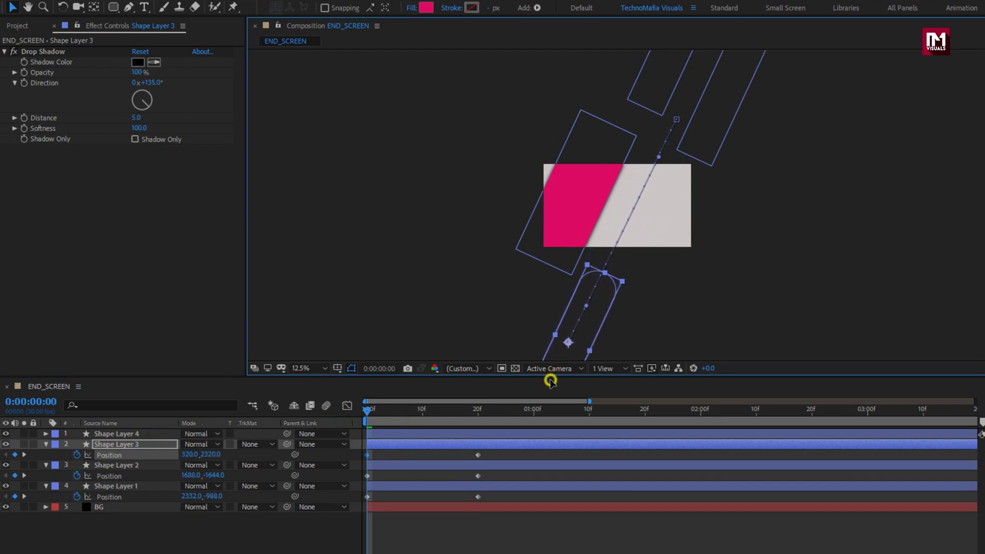
pyautogui.moveTo(372, 414); pyautogui.dragTo(477, 404)
# Keyframe Shape Layer 4 at 240,304 on 20f, starting off-frame at -776,2384.
pyautogui.press('p')
pyautogui.click(156, 435)
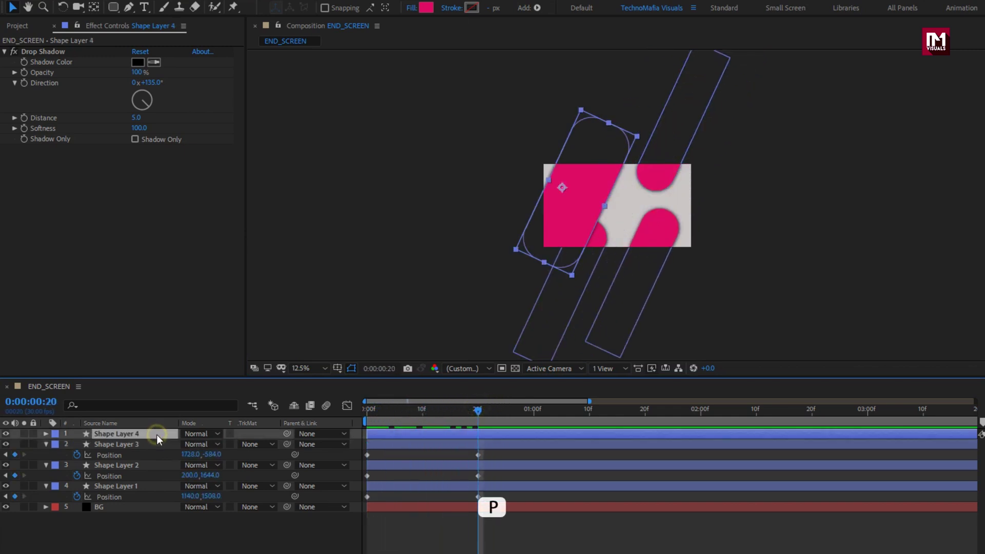
pyautogui.press('p')
pyautogui.click(76, 444)
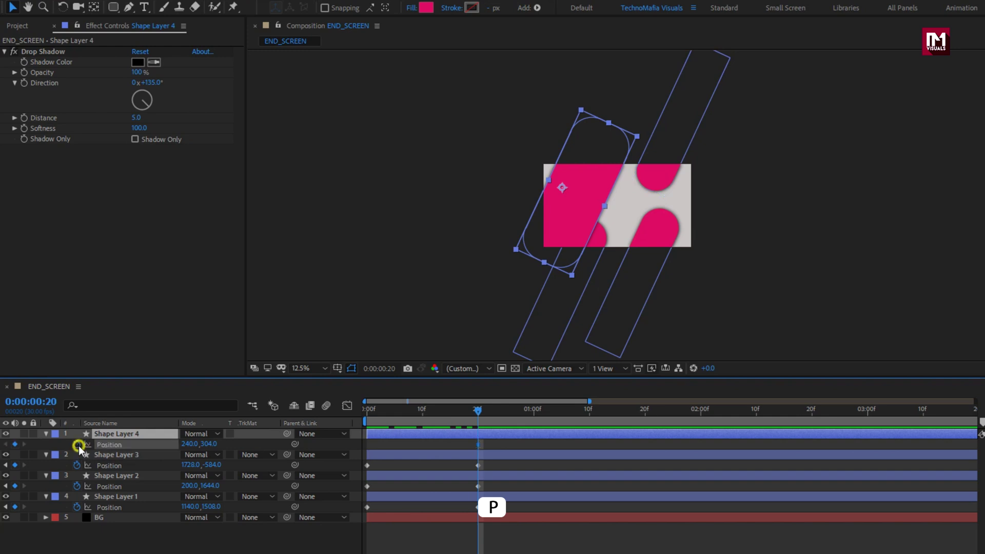
pyautogui.moveTo(380, 410); pyautogui.dragTo(337, 419)
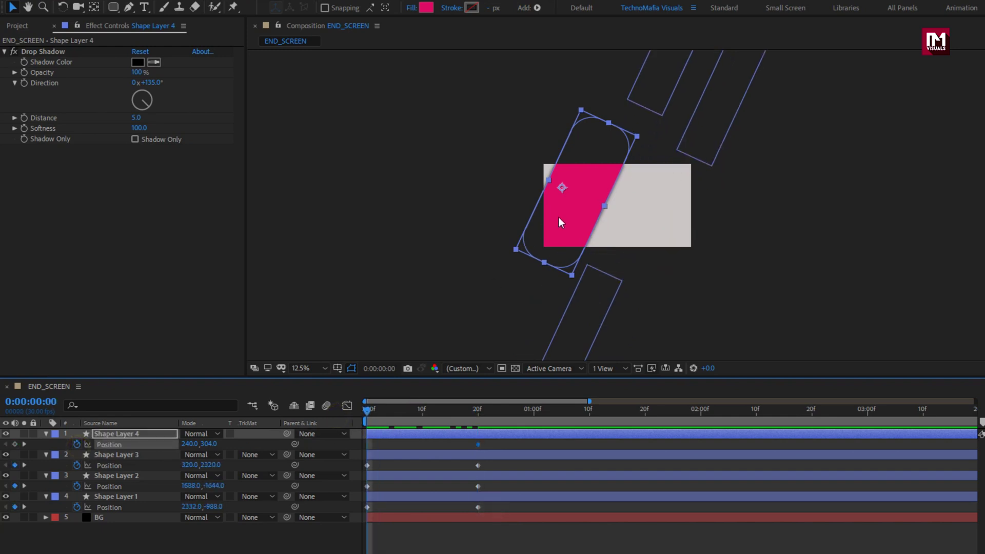
pyautogui.moveTo(580, 174); pyautogui.dragTo(504, 332)
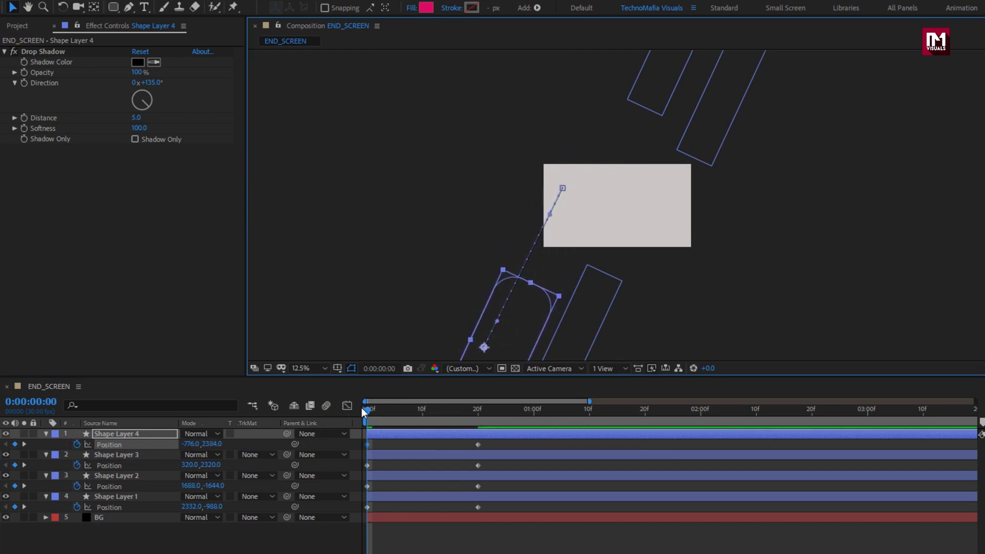
pyautogui.moveTo(365, 412); pyautogui.dragTo(555, 365)
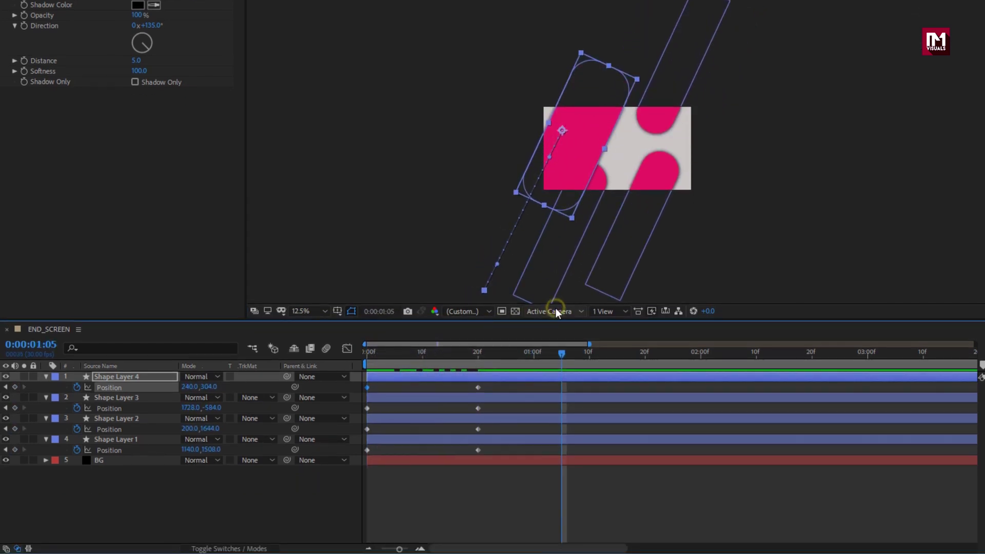
# Apply Easy Ease to all eight Position keyframes of the four pills.
pyautogui.moveTo(500, 387); pyautogui.dragTo(360, 455)
pyautogui.rightClick(366, 450)
pyautogui.moveTo(418, 442)
pyautogui.click(535, 482)
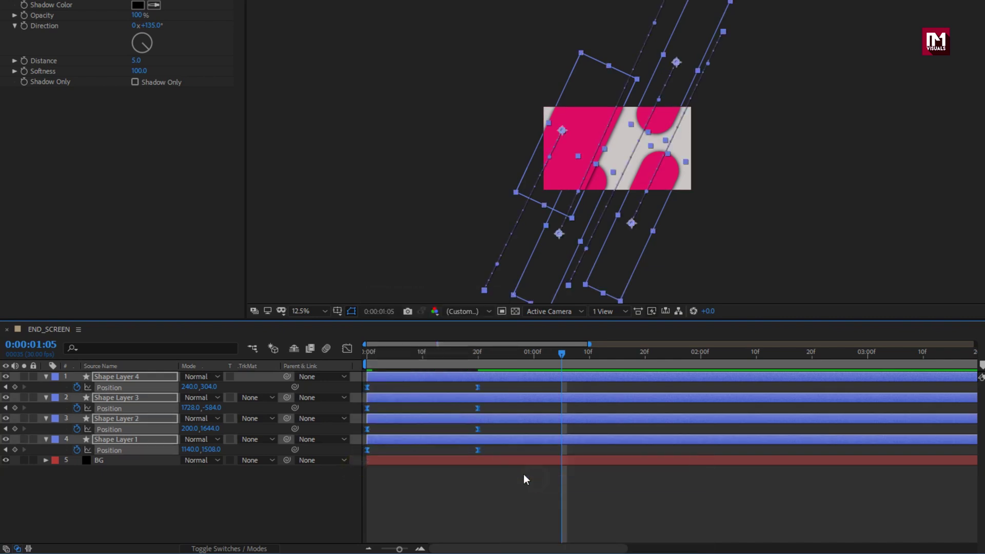
# Pull out the Position speed-curve handles in the Graph Editor for a sharper deceleration, then scrub to check.
pyautogui.click(346, 349)
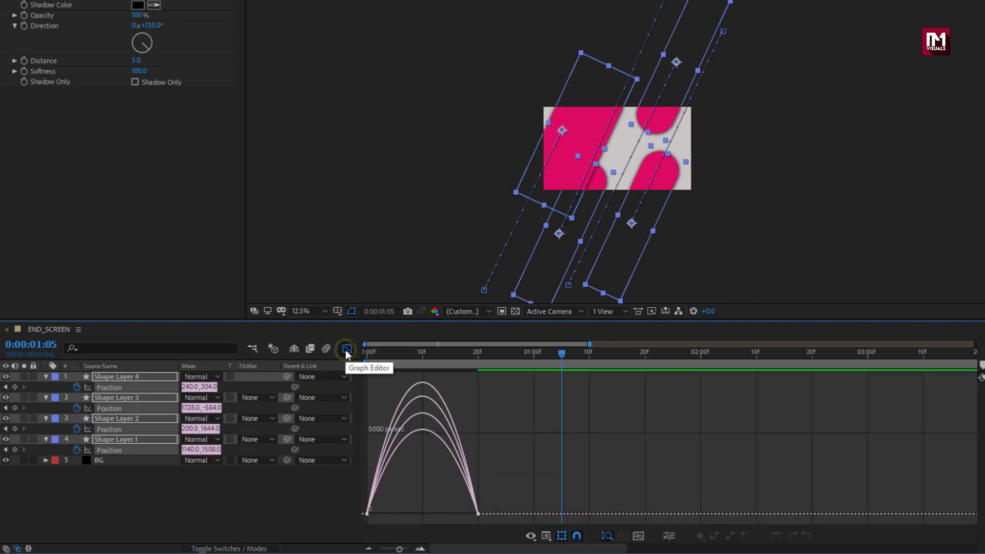
pyautogui.moveTo(503, 488); pyautogui.dragTo(462, 516)
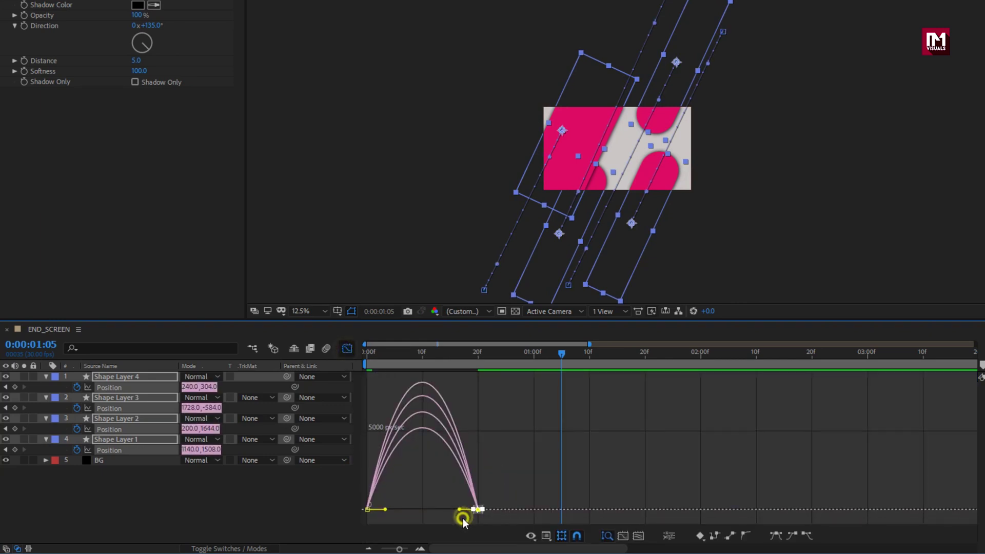
pyautogui.moveTo(503, 488); pyautogui.dragTo(411, 512)
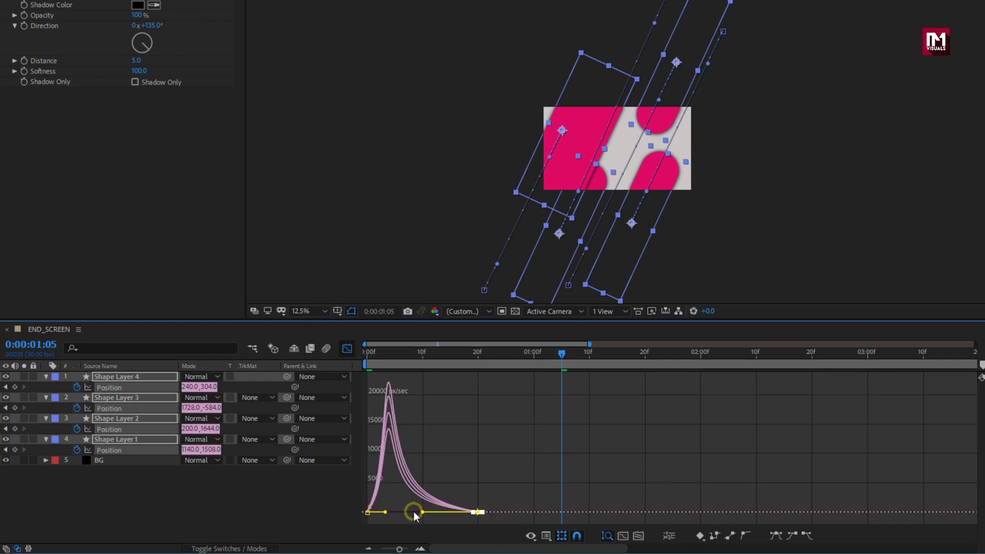
pyautogui.click(347, 348)
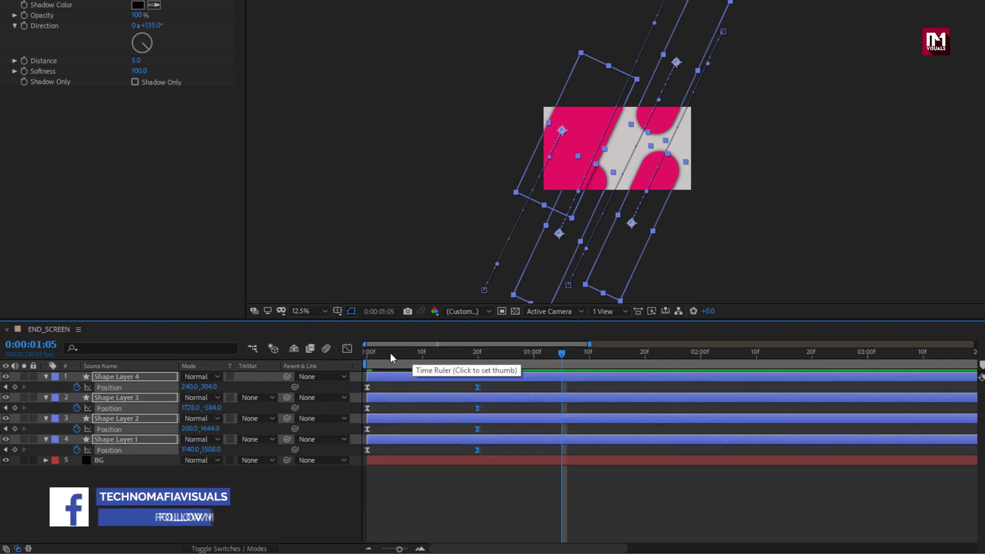
pyautogui.click(369, 355)
pyautogui.moveTo(369, 355); pyautogui.dragTo(416, 356)
# Select Shape Layers 1–4 and pre-compose them into a composition named SHAPE_1.
pyautogui.click(561, 353)
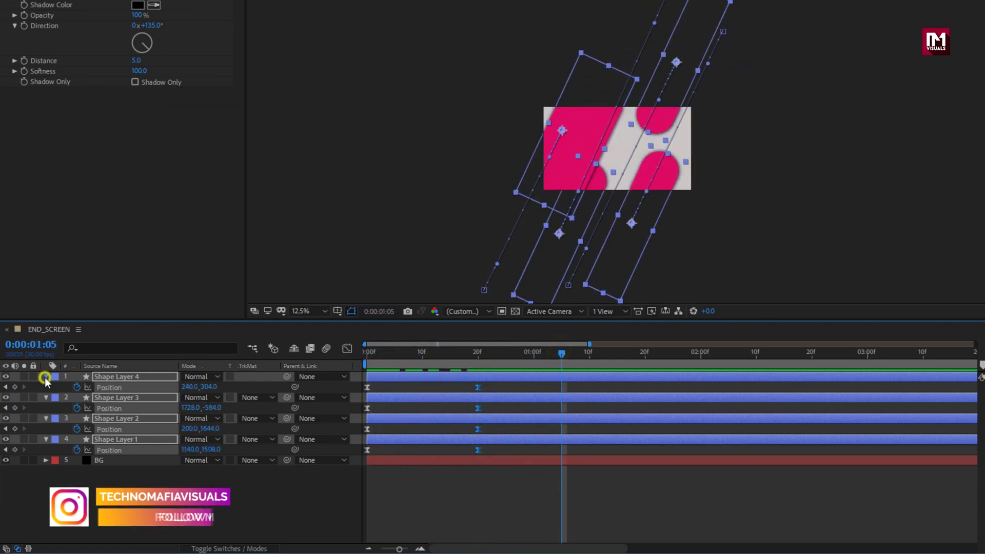
pyautogui.click(45, 377)
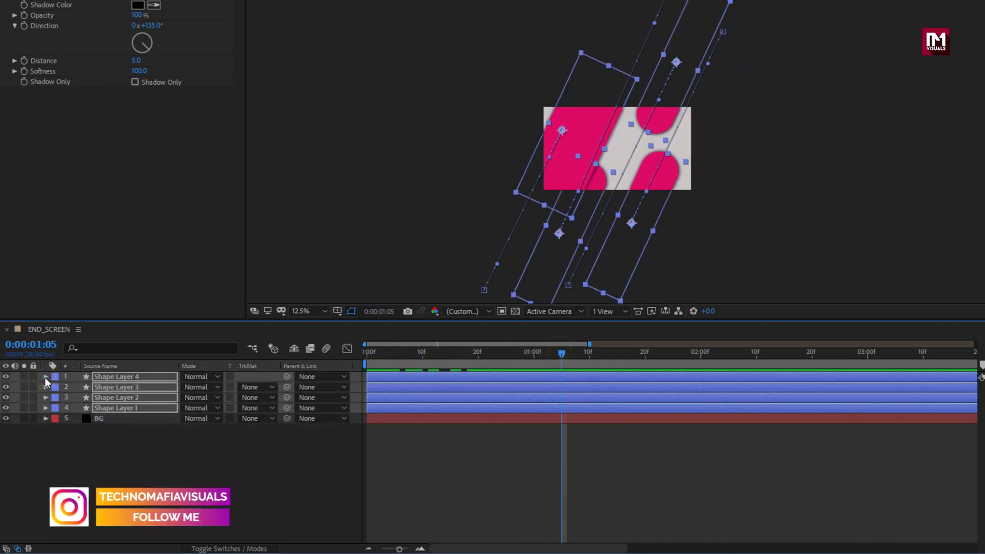
pyautogui.keyDown('ctrl'); pyautogui.click(134, 399); pyautogui.keyUp('ctrl')
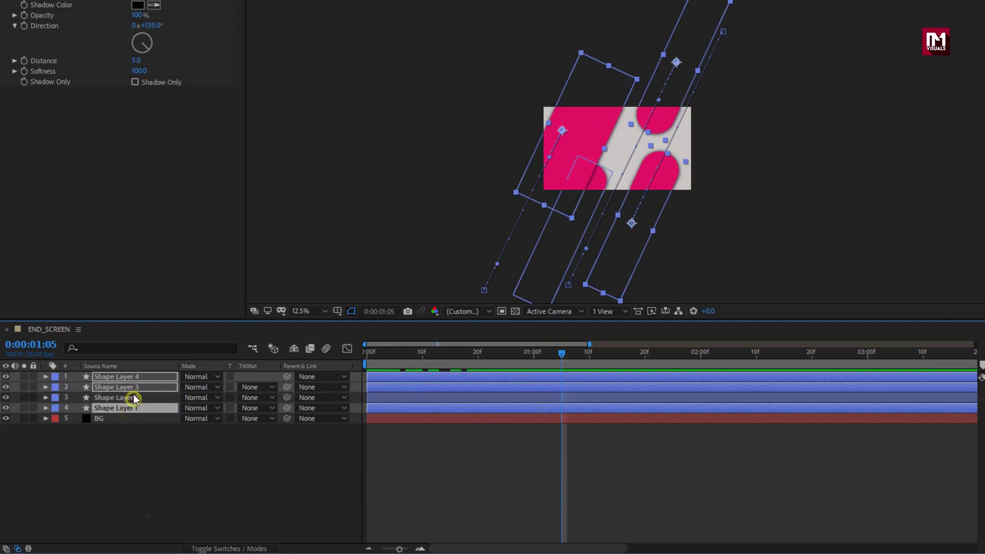
pyautogui.keyDown('ctrl'); pyautogui.click(133, 387); pyautogui.keyUp('ctrl')
pyautogui.keyDown('ctrl'); pyautogui.click(133, 377); pyautogui.keyUp('ctrl')
pyautogui.keyDown('ctrl'); pyautogui.click(133, 378); pyautogui.keyUp('ctrl')
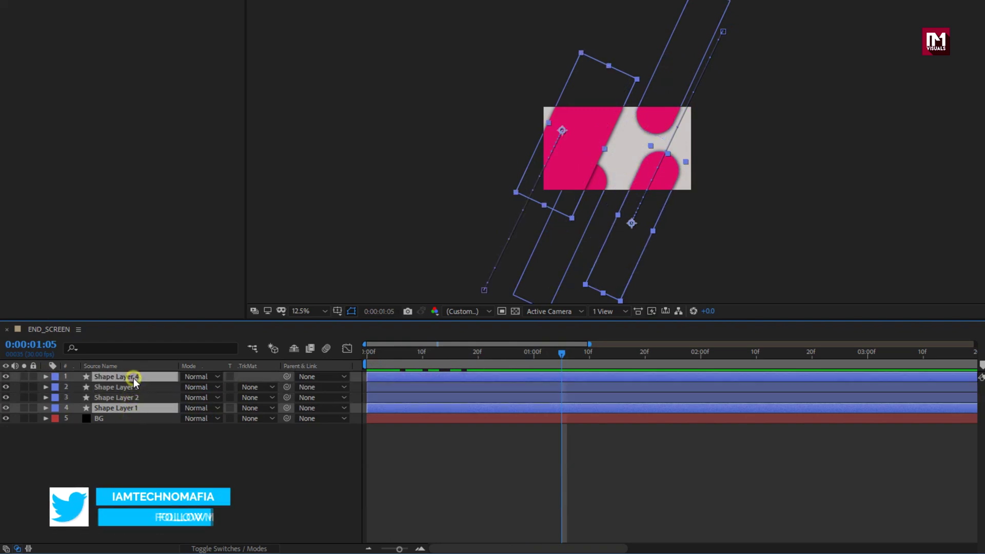
pyautogui.keyDown('ctrl'); pyautogui.click(133, 387); pyautogui.keyUp('ctrl')
pyautogui.keyDown('ctrl'); pyautogui.click(132, 397); pyautogui.keyUp('ctrl')
pyautogui.rightClick(134, 405)
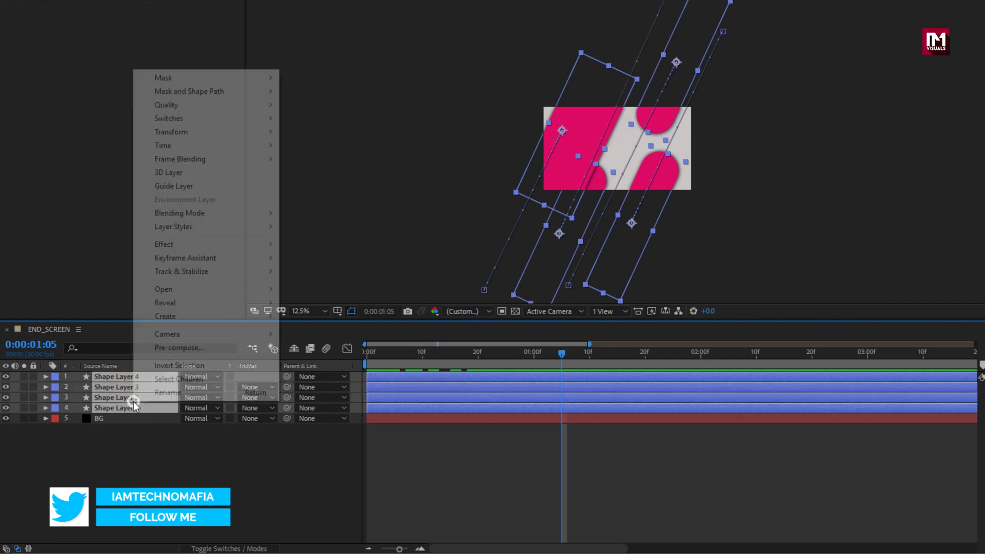
pyautogui.click(165, 347)
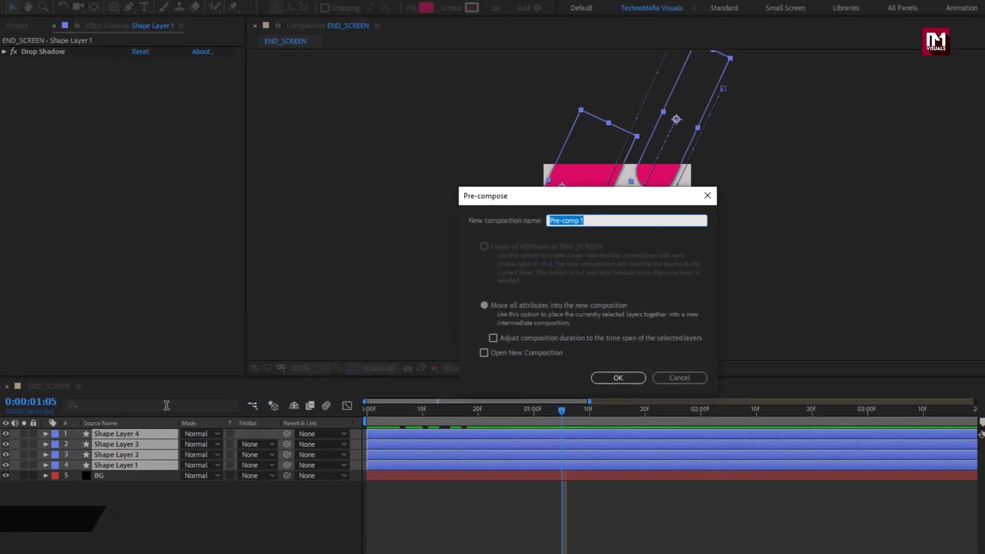
pyautogui.write('SHAPE_')
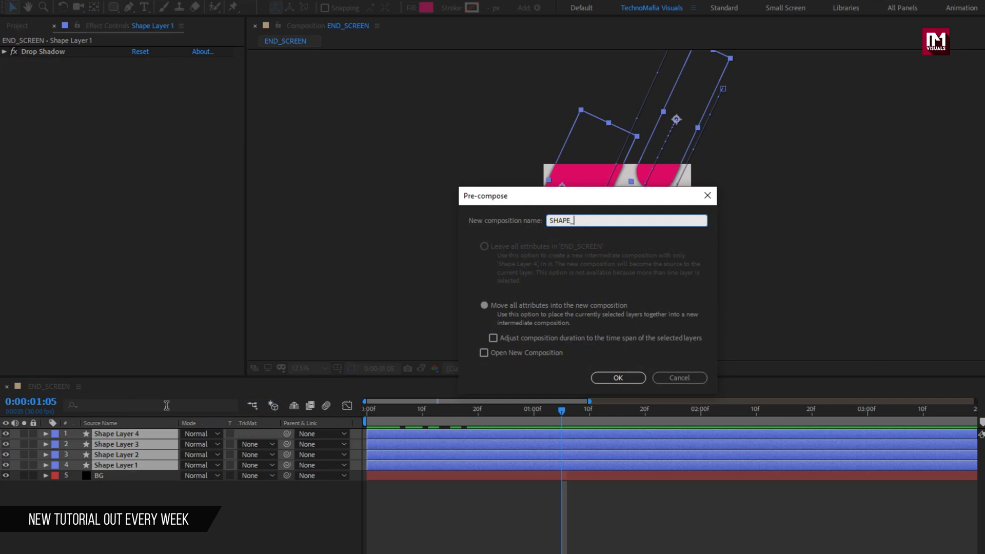
pyautogui.write('1')
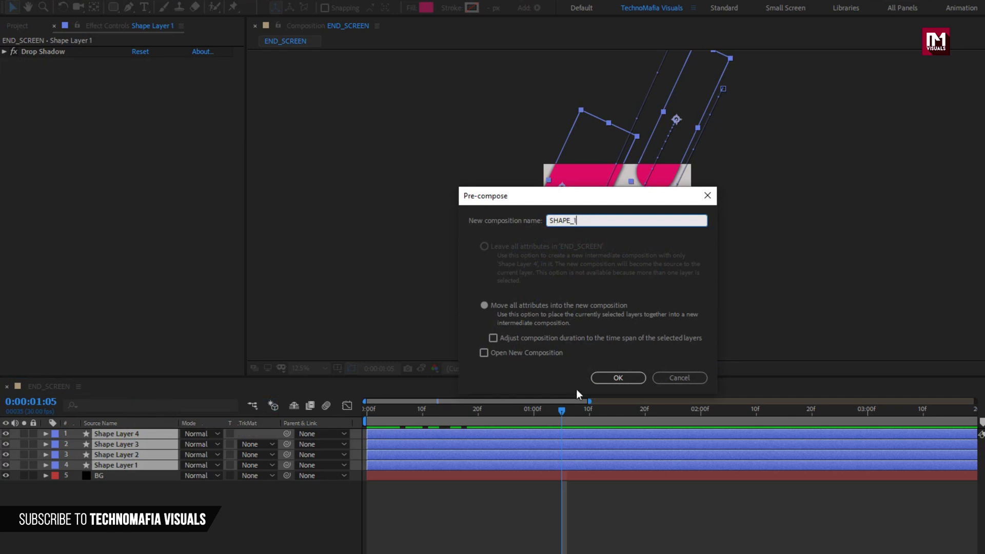
pyautogui.click(598, 378)
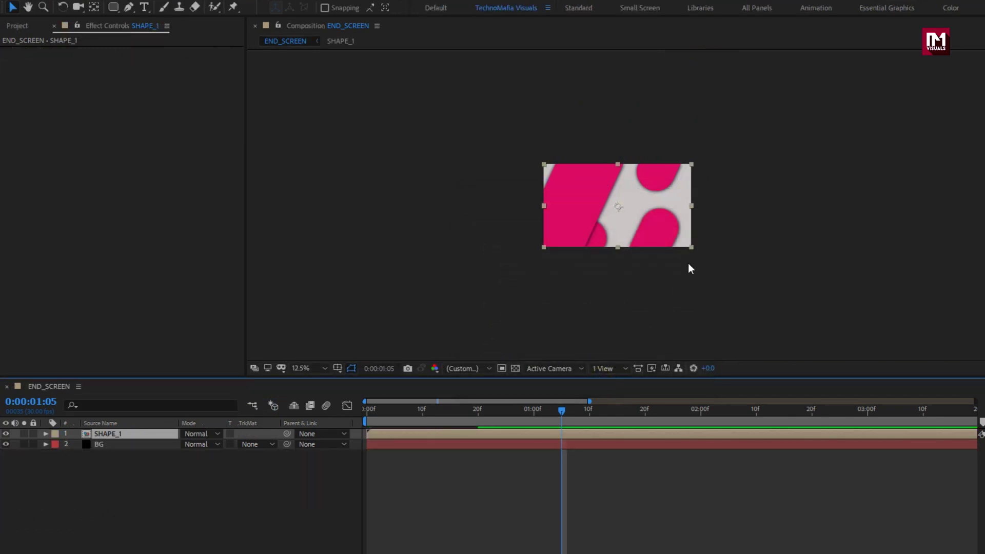
# Zoom in and draw a circle near the top-left using the Ellipse Tool.
pyautogui.press('.')
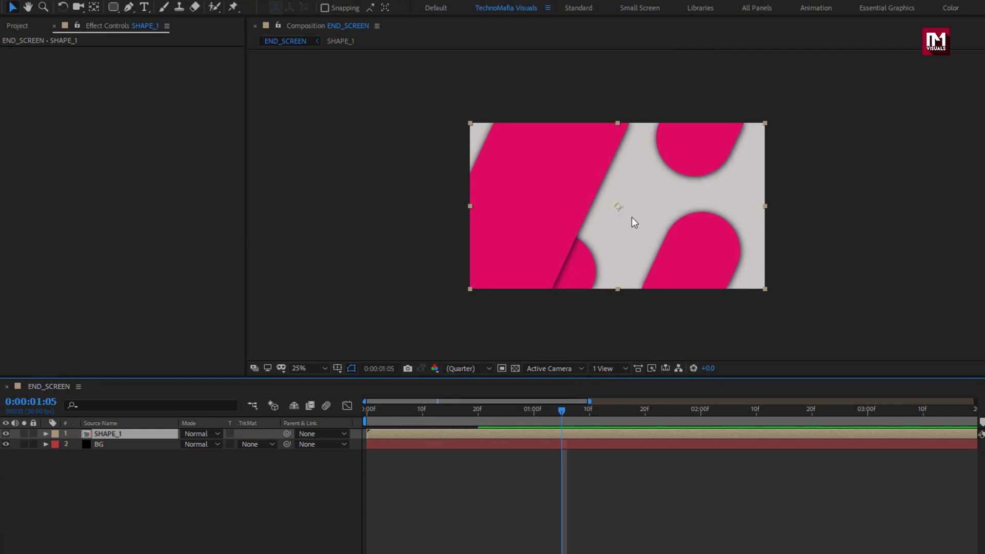
pyautogui.press('.')
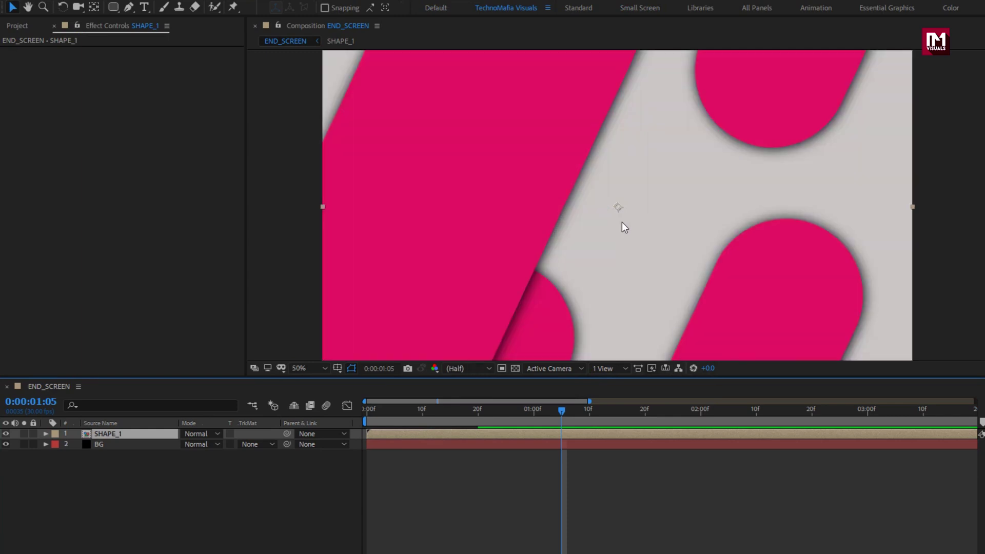
pyautogui.click(153, 489)
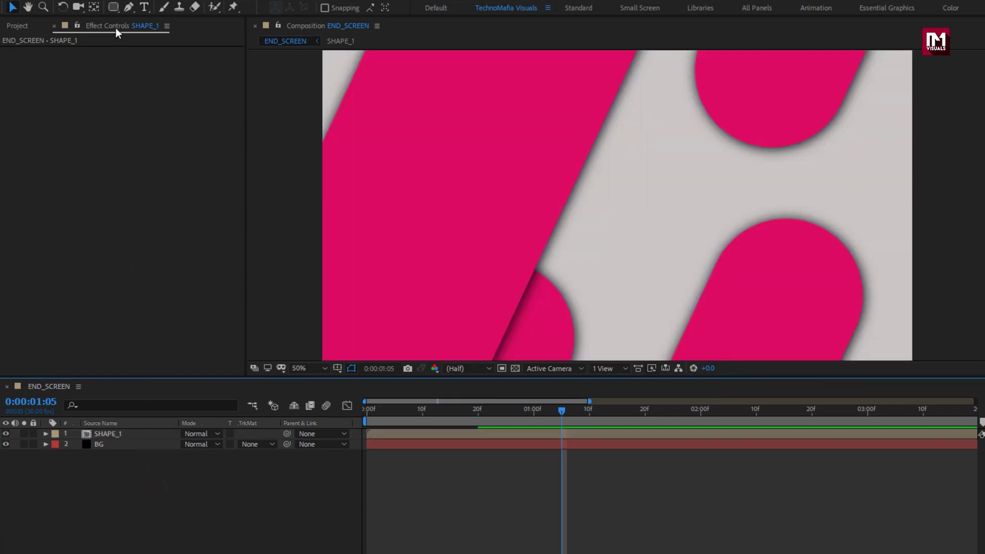
pyautogui.moveTo(113, 7); pyautogui.dragTo(162, 39)
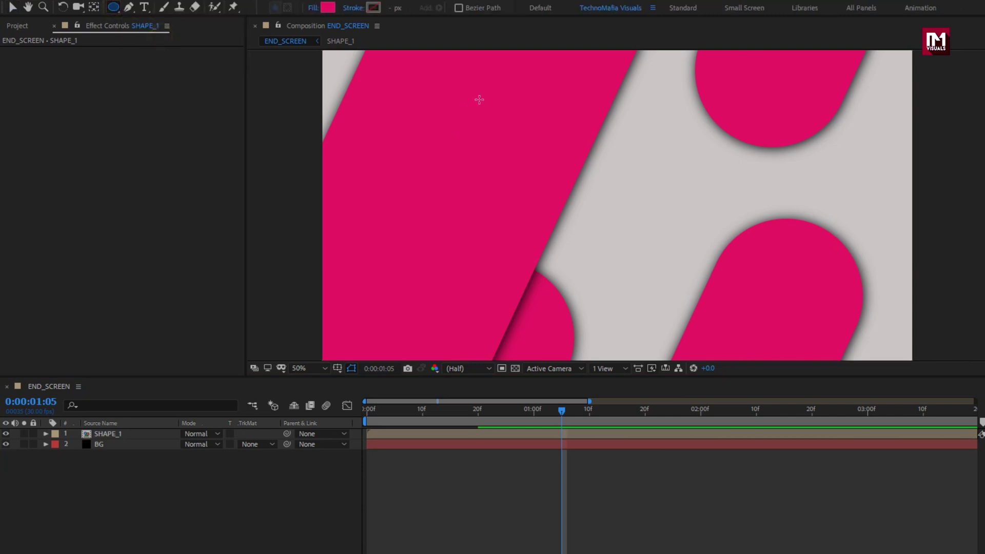
pyautogui.moveTo(477, 102)
pyautogui.mouseDown()
pyautogui.moveTo(413, 160)
pyautogui.moveTo(424, 129)
pyautogui.moveTo(408, 119)
pyautogui.mouseUp()
pyautogui.press('v')
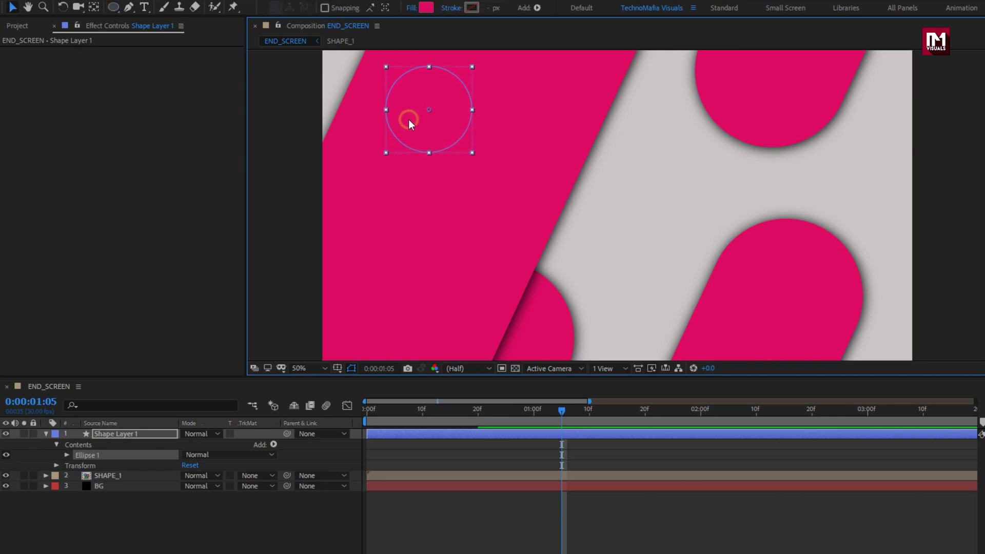
# Set the circle's fill colour to white (FFFFFF).
pyautogui.click(427, 8)
pyautogui.moveTo(277, 174); pyautogui.dragTo(208, 131)
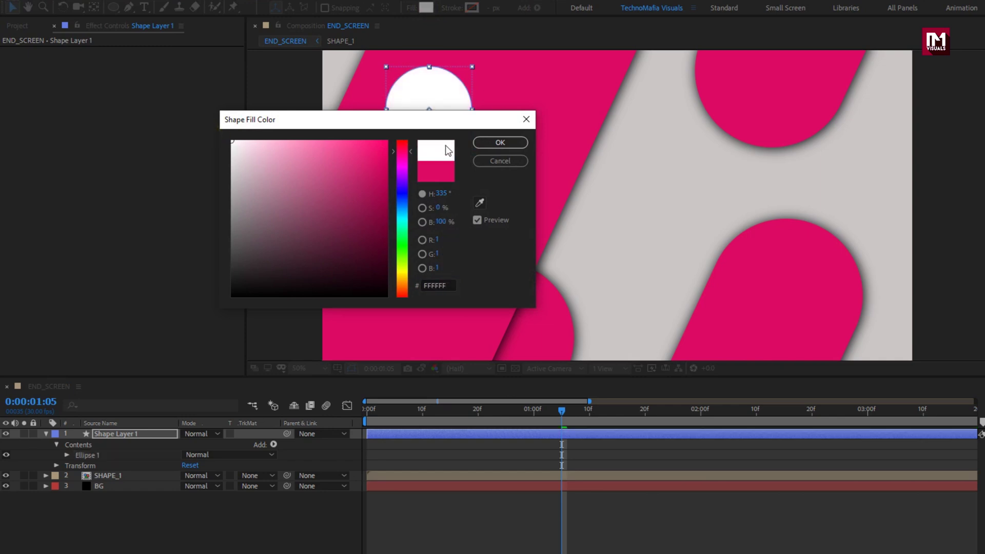
pyautogui.click(488, 143)
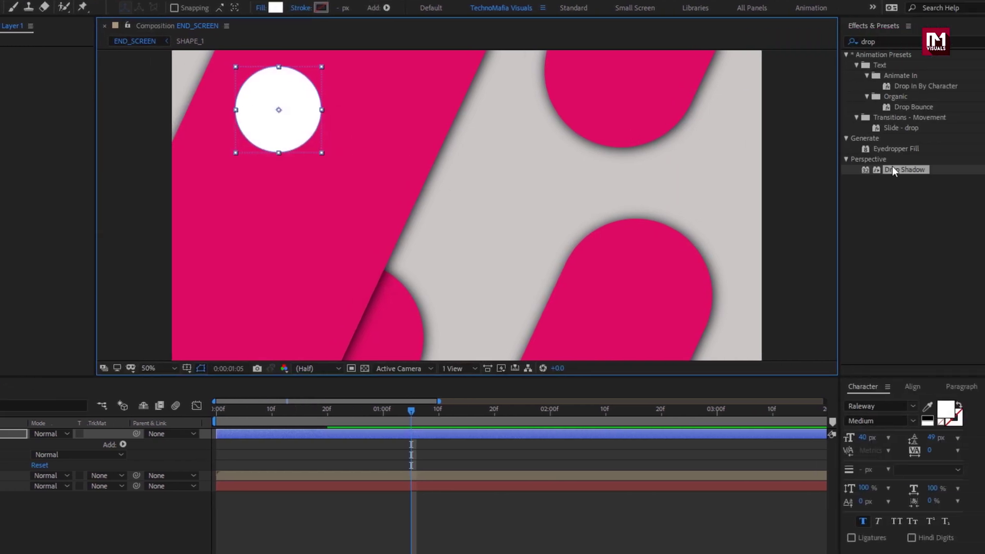
# Add a Drop Shadow to the circle with Opacity 100% and Softness 100.
pyautogui.doubleClick(897, 171)
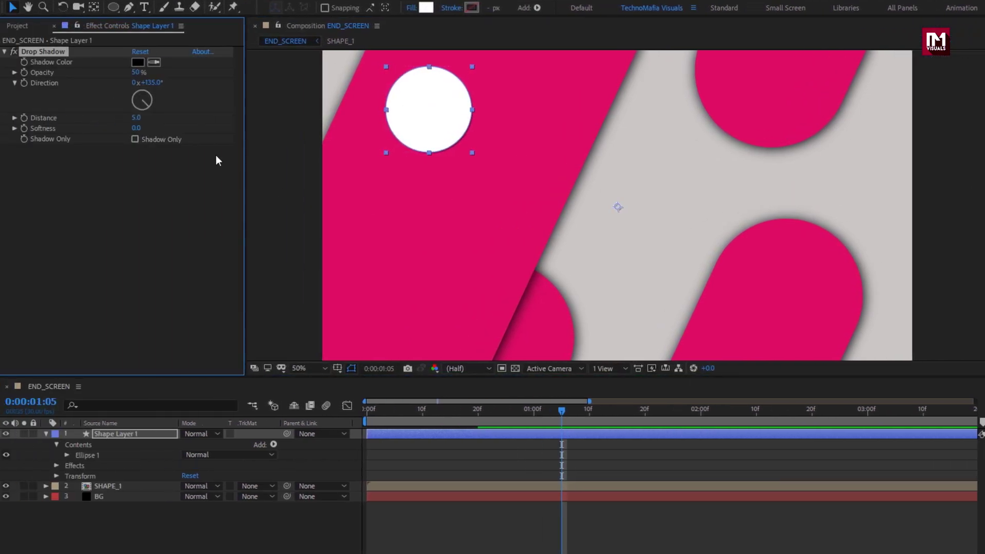
pyautogui.write('100')
pyautogui.press('Return')
pyautogui.click(134, 128)
pyautogui.write('100')
pyautogui.press('Return')
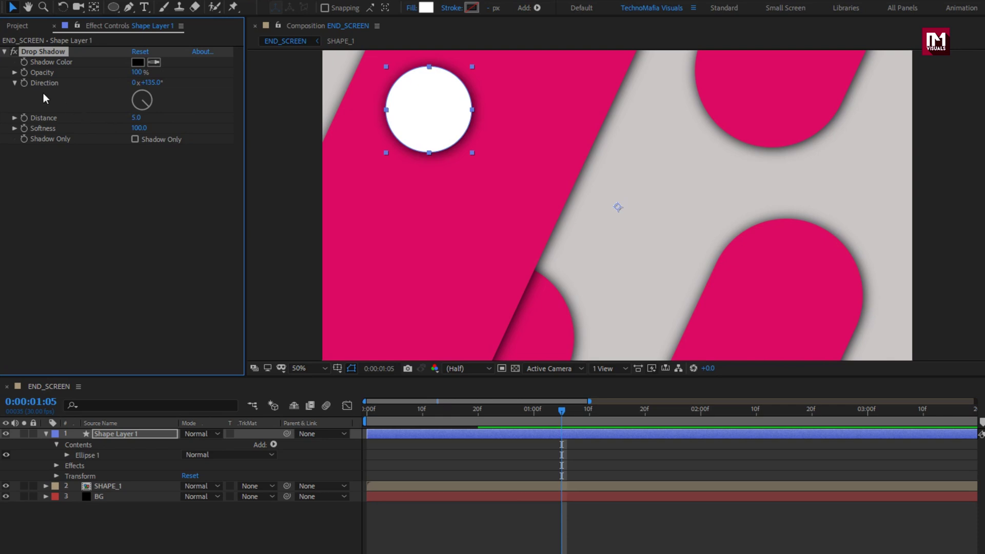
pyautogui.click(46, 434)
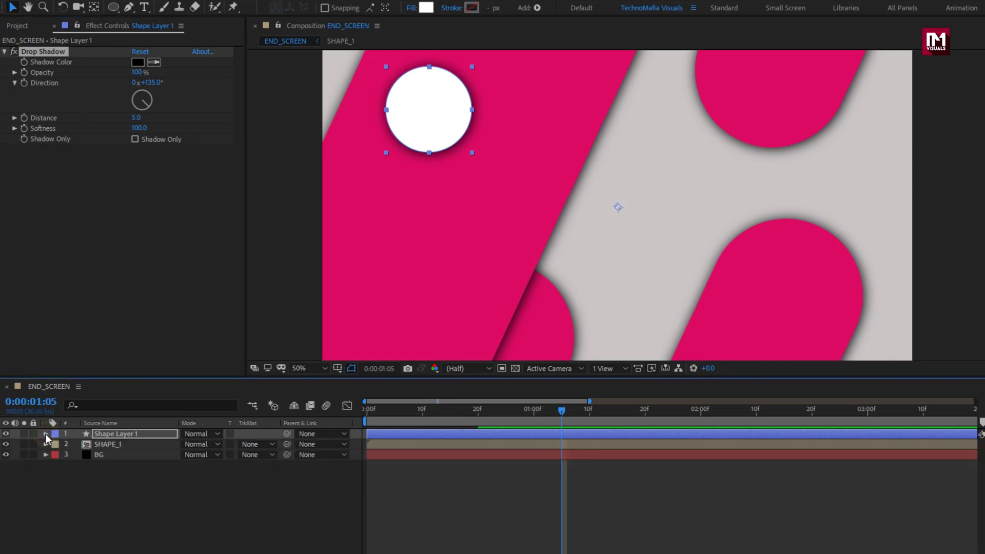
pyautogui.click(116, 482)
# Draw a white rectangle at the lower right, with the viewer set to Fit.
pyautogui.click(114, 8)
pyautogui.moveTo(115, 10); pyautogui.dragTo(149, 22)
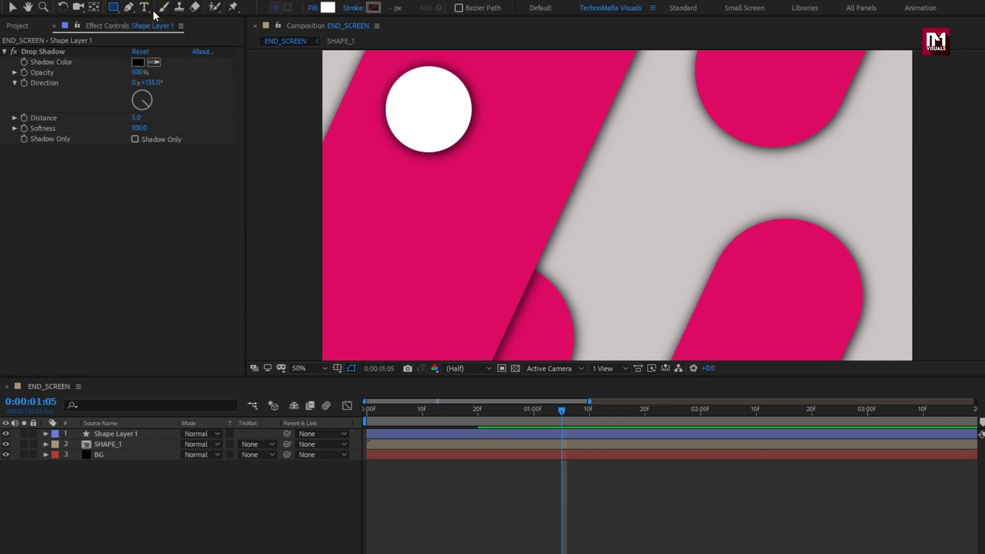
pyautogui.moveTo(880, 241)
pyautogui.mouseDown()
pyautogui.moveTo(714, 290)
pyautogui.moveTo(681, 334)
pyautogui.moveTo(683, 350)
pyautogui.mouseUp()
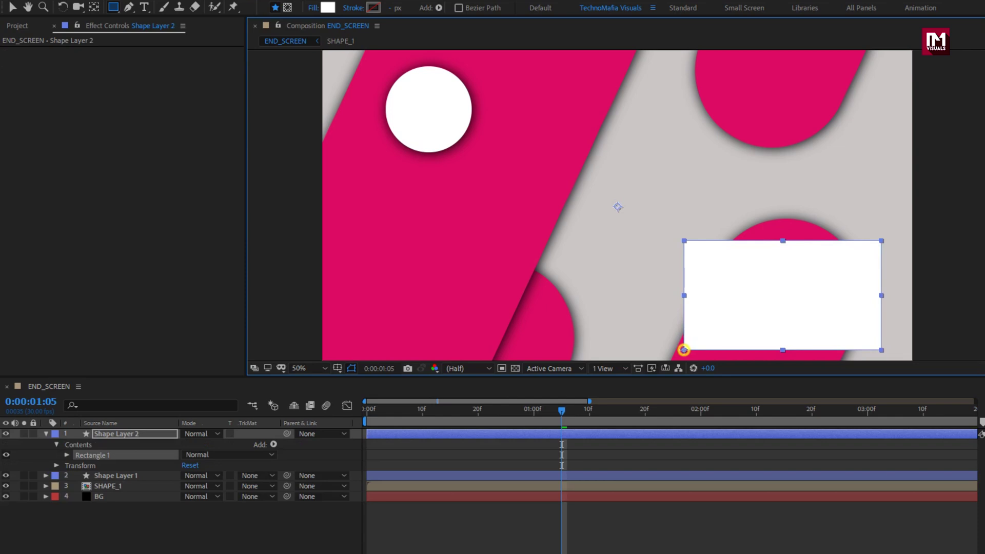
pyautogui.click(309, 368)
pyautogui.click(315, 397)
pyautogui.press('v')
pyautogui.moveTo(762, 274); pyautogui.dragTo(759, 281)
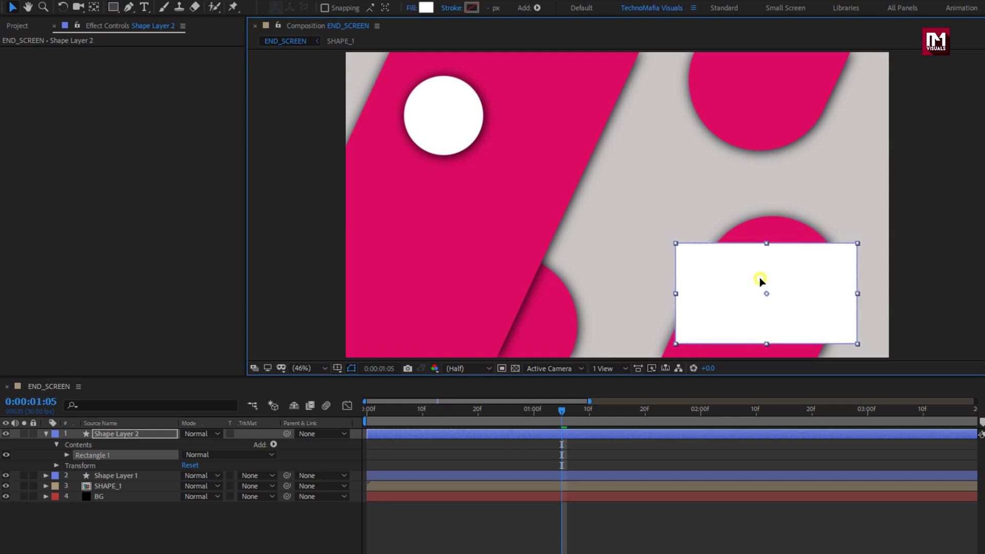
# Add a Drop Shadow to the rectangle with Opacity 100% and Softness 100.
pyautogui.click(890, 171)
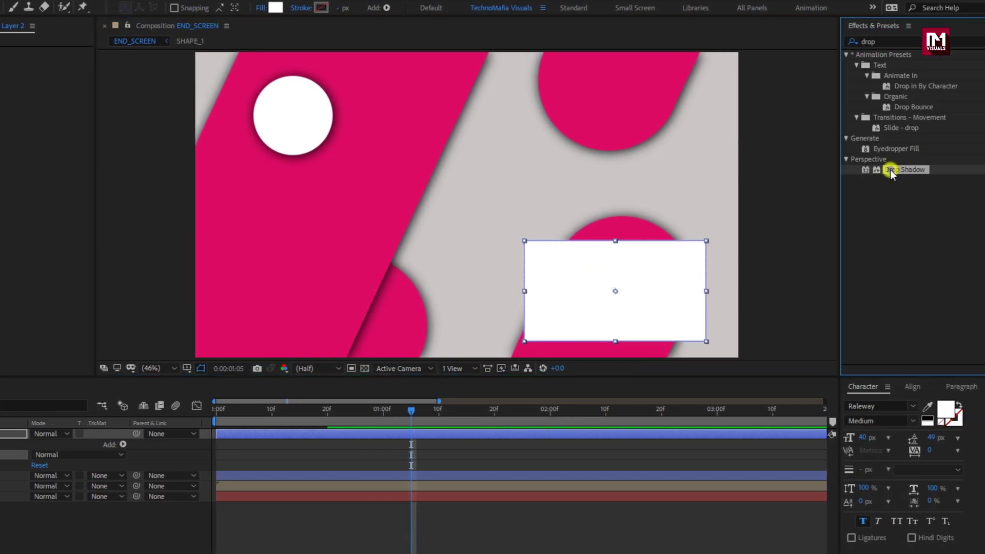
pyautogui.doubleClick(891, 171)
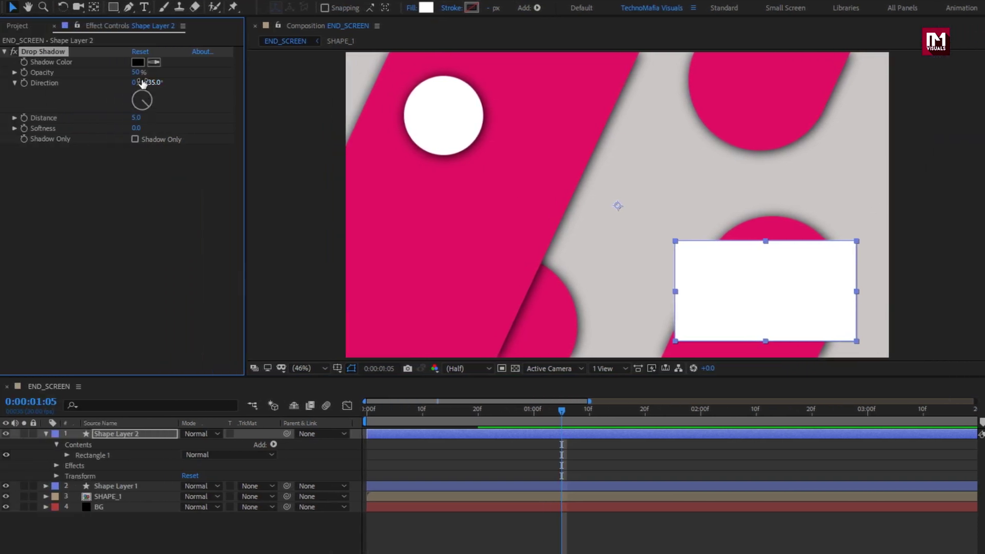
pyautogui.write('100100')
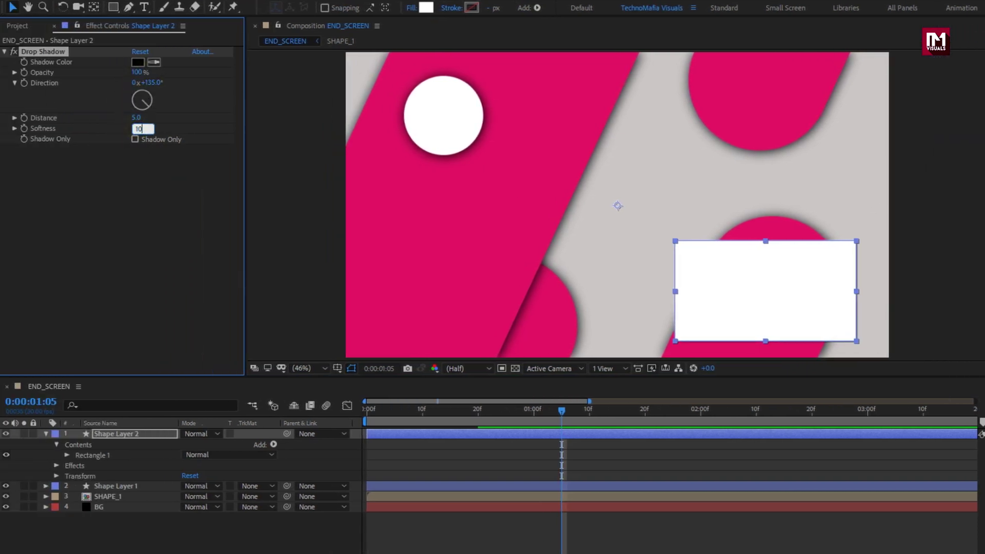
pyautogui.press('Return')
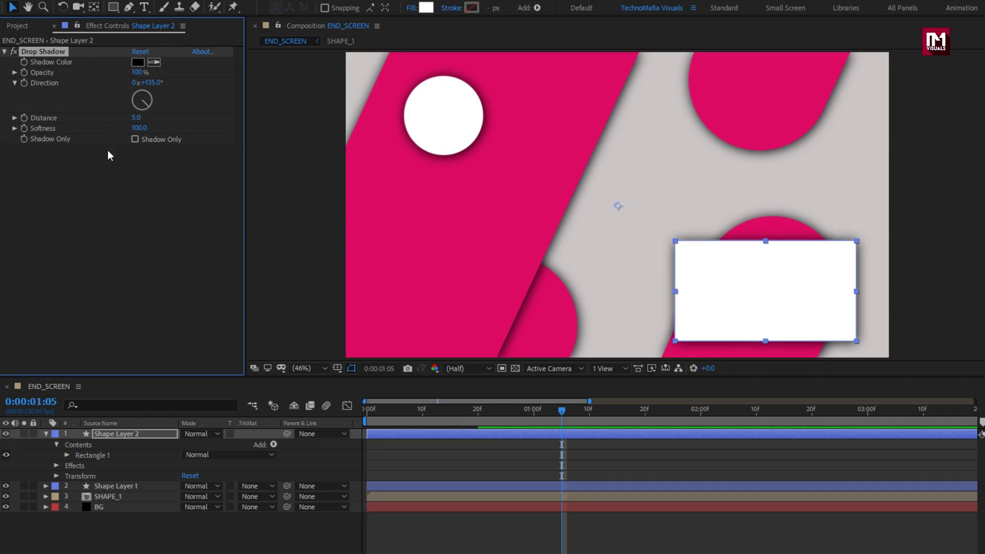
pyautogui.click(46, 433)
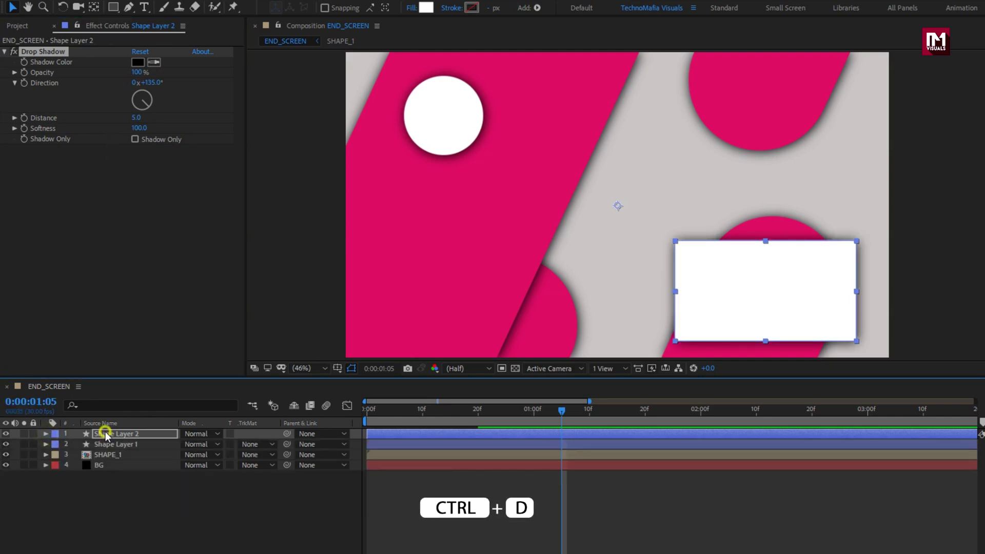
# Duplicate the rectangle layer, move the copy upper right, and set time to 0:00:00:20.
pyautogui.click(106, 432)
pyautogui.hotkey('ctrl', 'd')
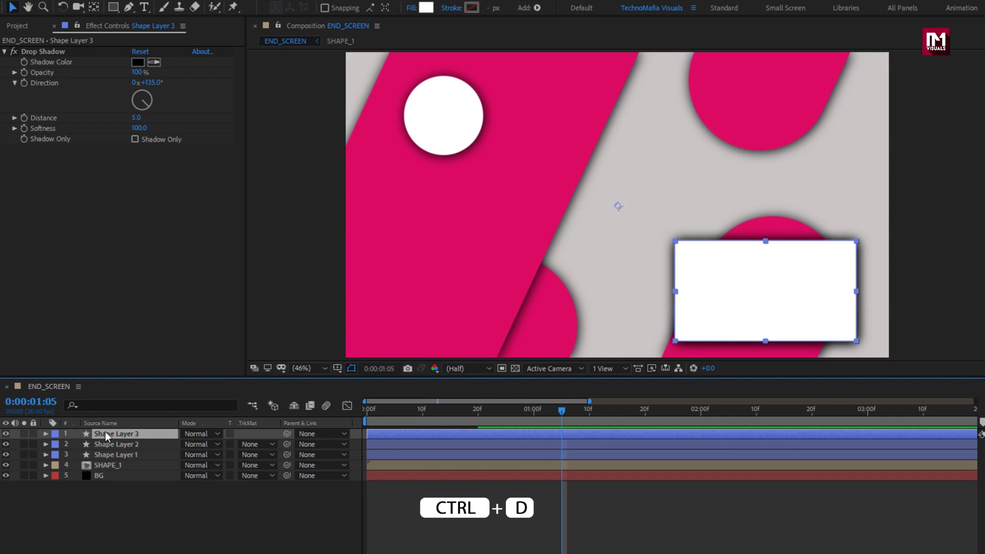
pyautogui.moveTo(703, 296); pyautogui.dragTo(719, 149)
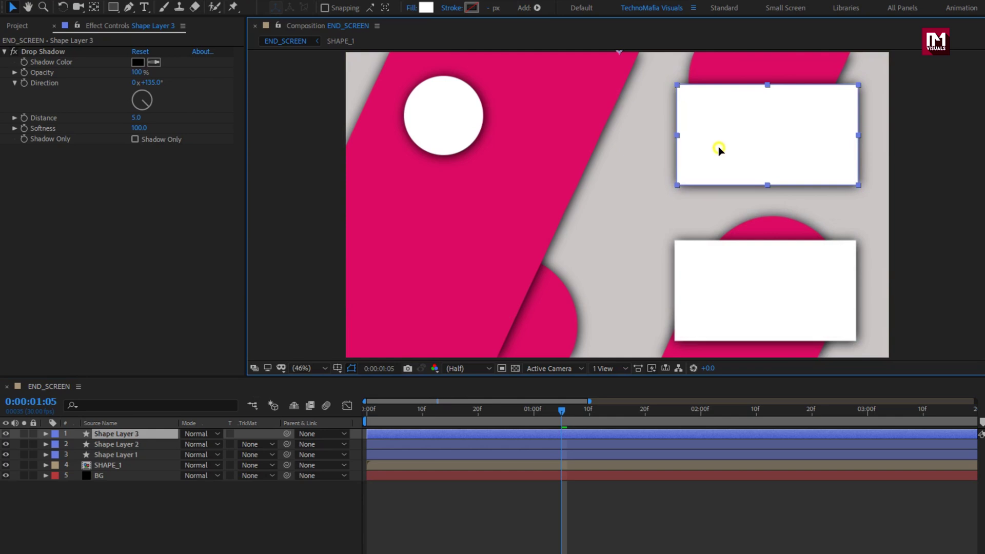
pyautogui.moveTo(442, 413); pyautogui.dragTo(505, 409)
pyautogui.moveTo(483, 412); pyautogui.dragTo(479, 413)
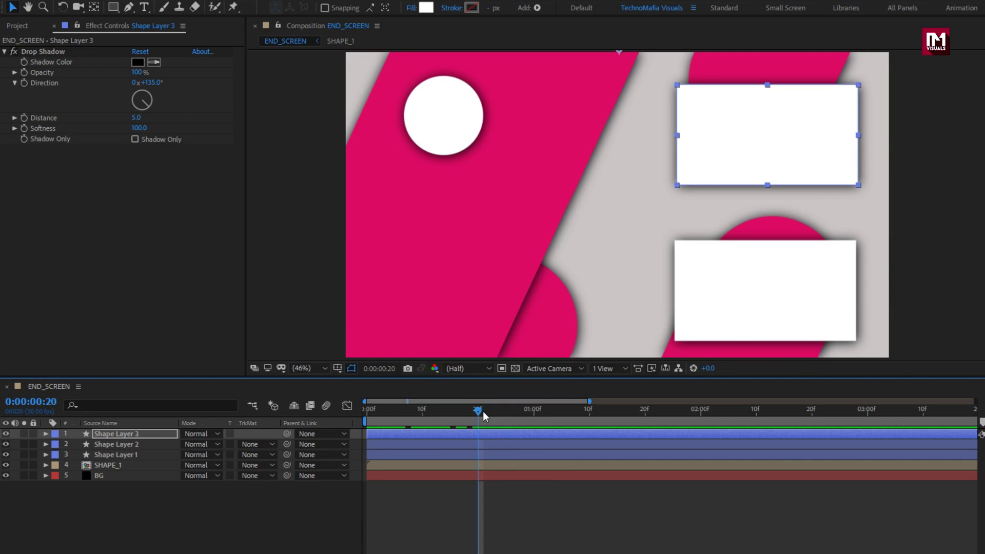
# Keyframe the circle and both rectangles' Opacity from 0% at frame 20 to 100% at one second.
pyautogui.click(137, 453)
pyautogui.keyDown('ctrl'); pyautogui.click(136, 444); pyautogui.keyUp('ctrl')
pyautogui.keyDown('ctrl'); pyautogui.click(136, 436); pyautogui.keyUp('ctrl')
pyautogui.press('t')
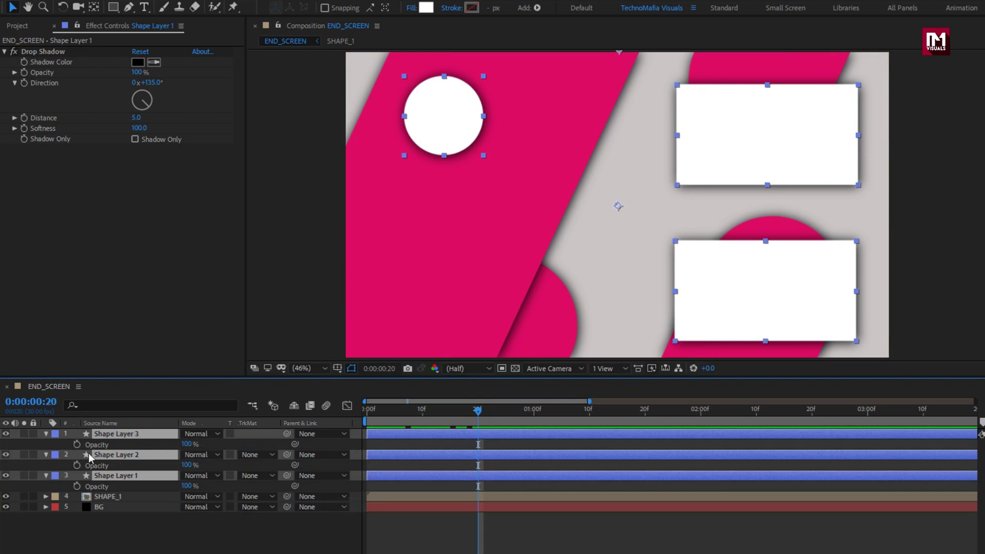
pyautogui.click(77, 444)
pyautogui.moveTo(181, 487); pyautogui.dragTo(109, 483)
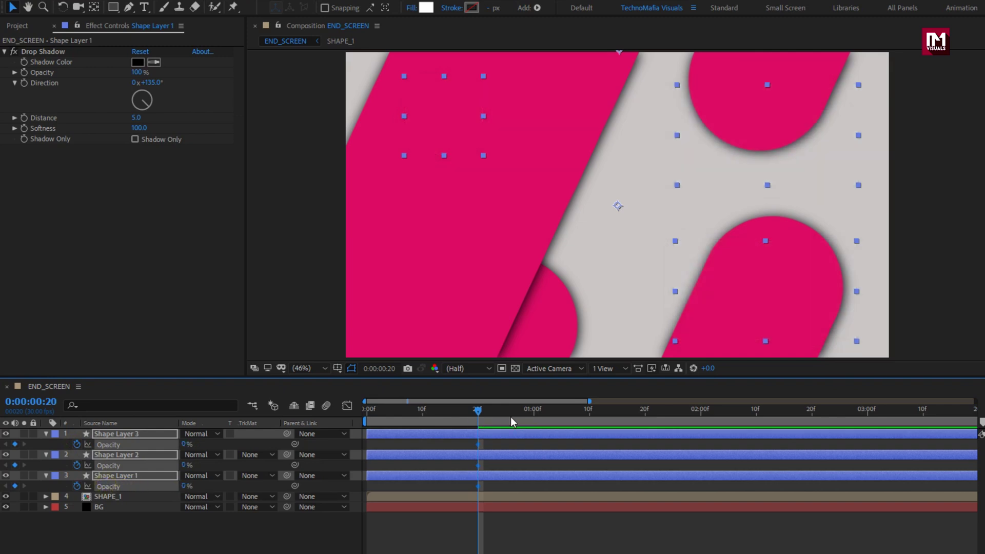
pyautogui.click(534, 418)
pyautogui.moveTo(184, 487); pyautogui.dragTo(304, 478)
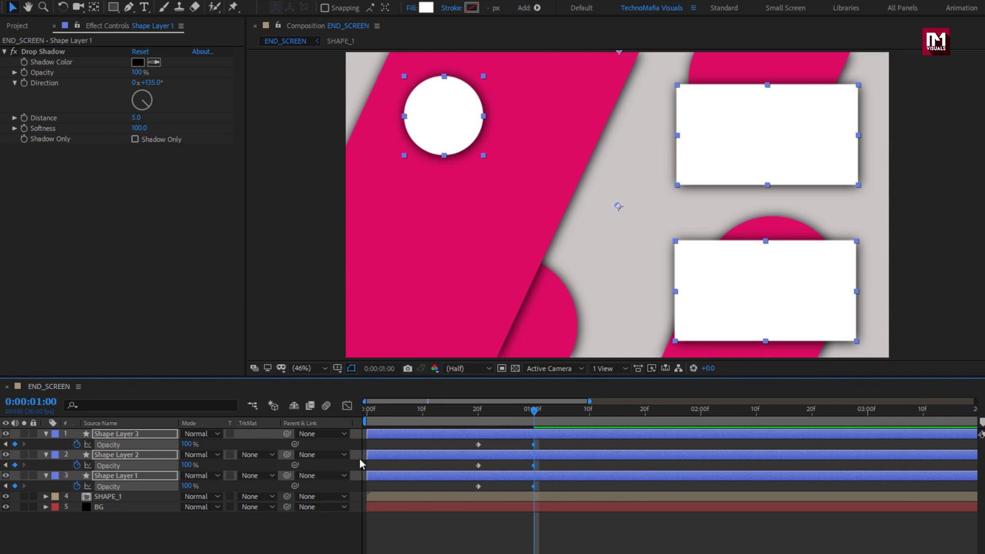
pyautogui.moveTo(467, 411); pyautogui.dragTo(573, 405)
# Shift the six Opacity keyframes earlier so the fade starts at frame 10.
pyautogui.moveTo(543, 441); pyautogui.dragTo(463, 496)
pyautogui.click(432, 416)
pyautogui.moveTo(433, 418); pyautogui.dragTo(422, 416)
pyautogui.click(430, 447)
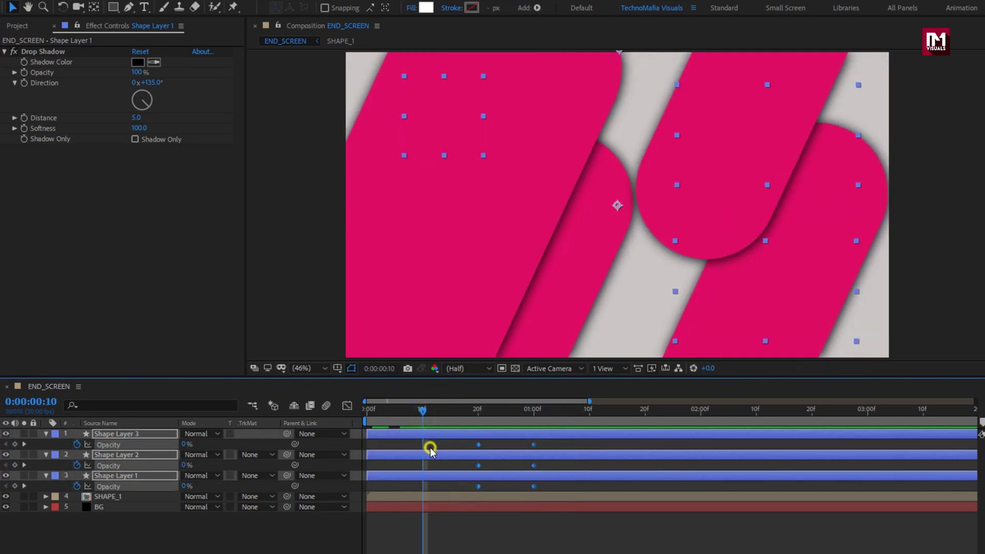
pyautogui.moveTo(482, 445); pyautogui.dragTo(505, 411)
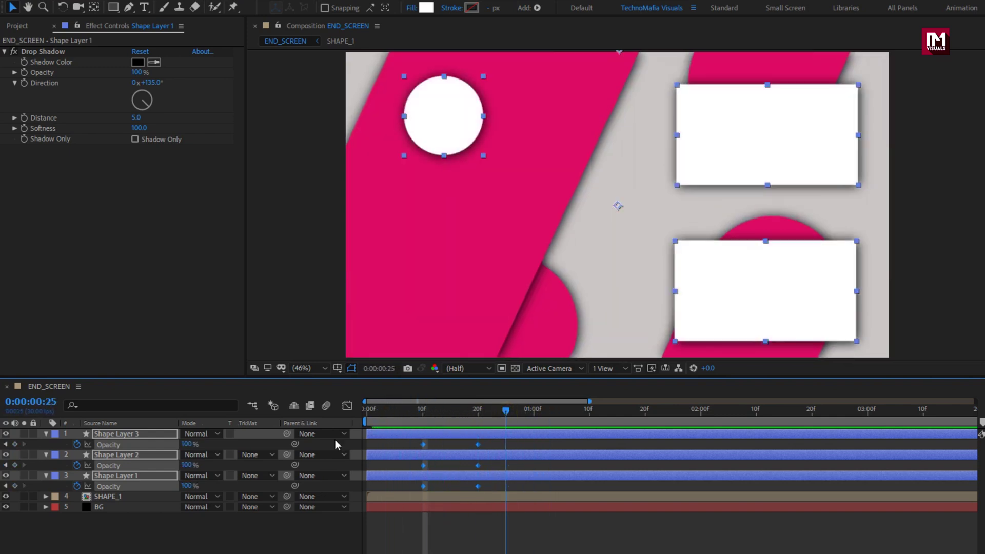
# Collapse the three shape layers and bring up Pre-compose for them.
pyautogui.click(46, 434)
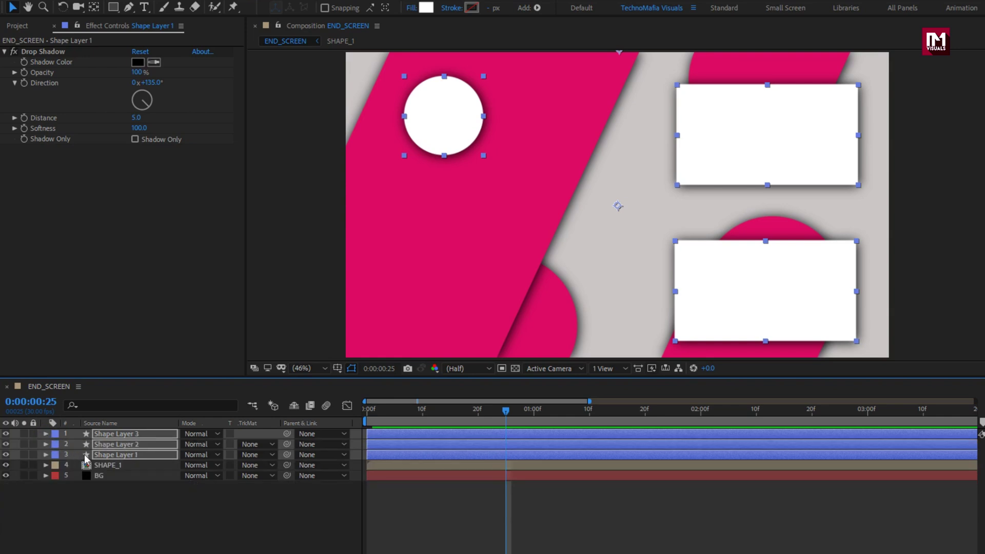
pyautogui.rightClick(119, 453)
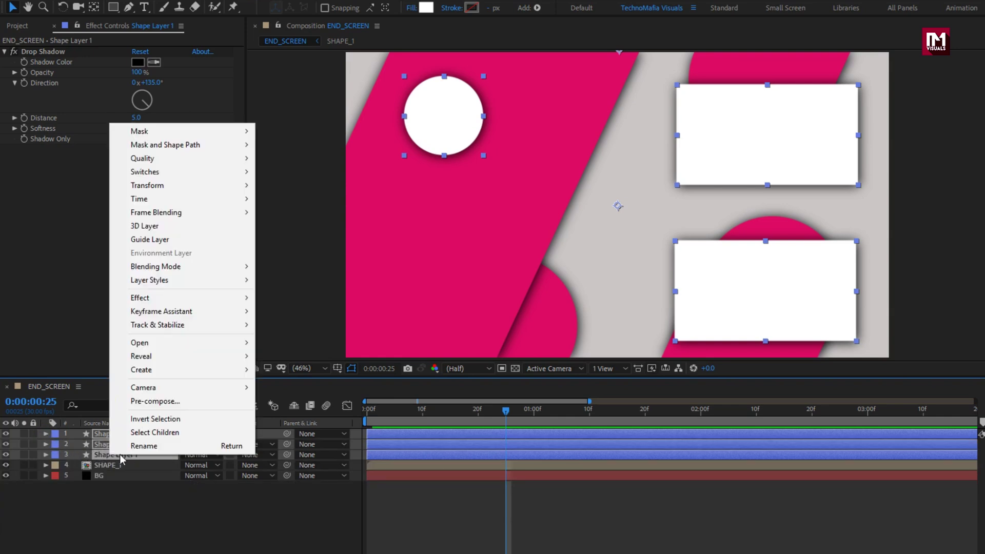
pyautogui.click(145, 402)
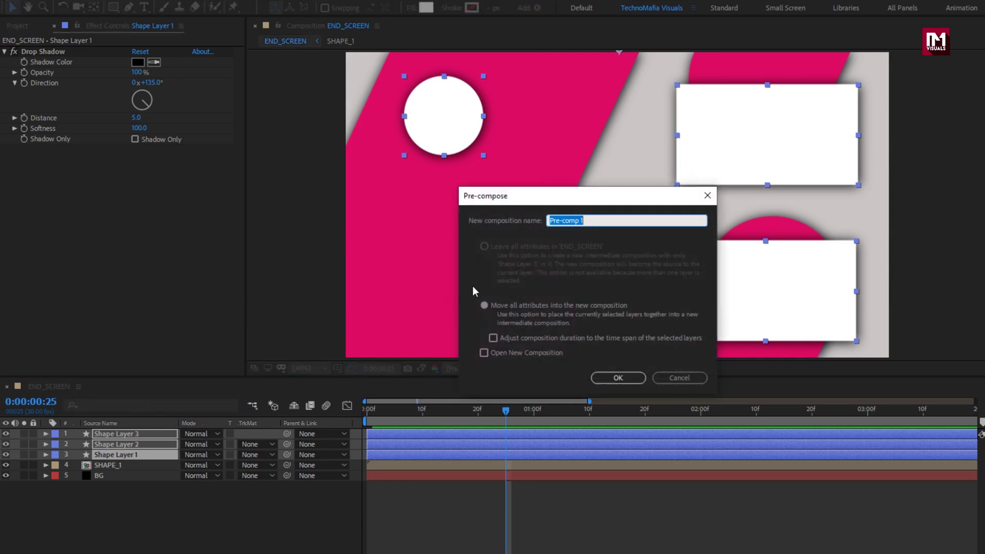